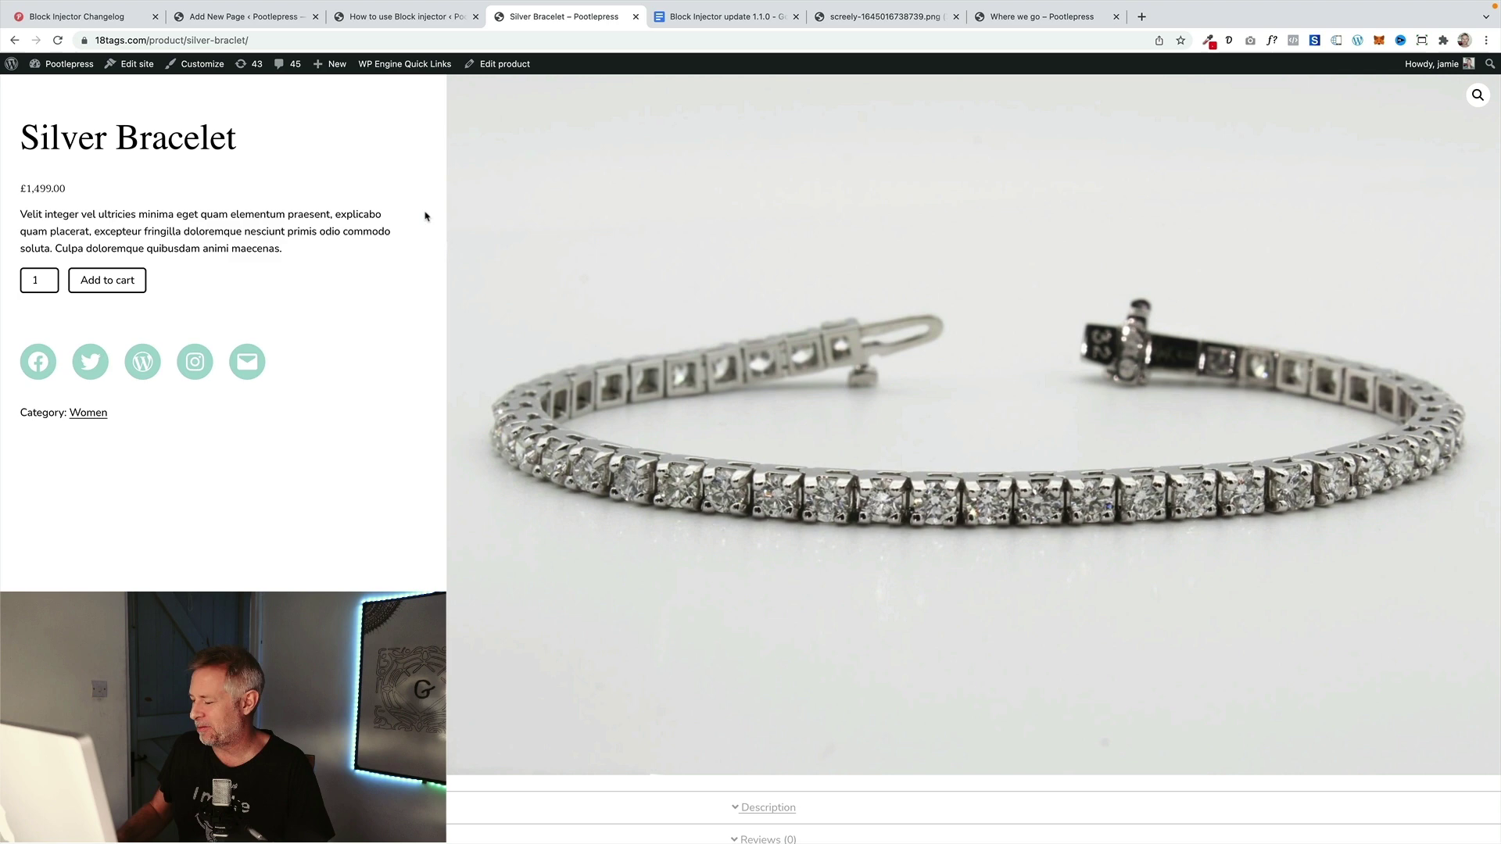
Step: Switch to the 'How to use Block Injector' browser tab to show the introduction page
left_click(412, 19)
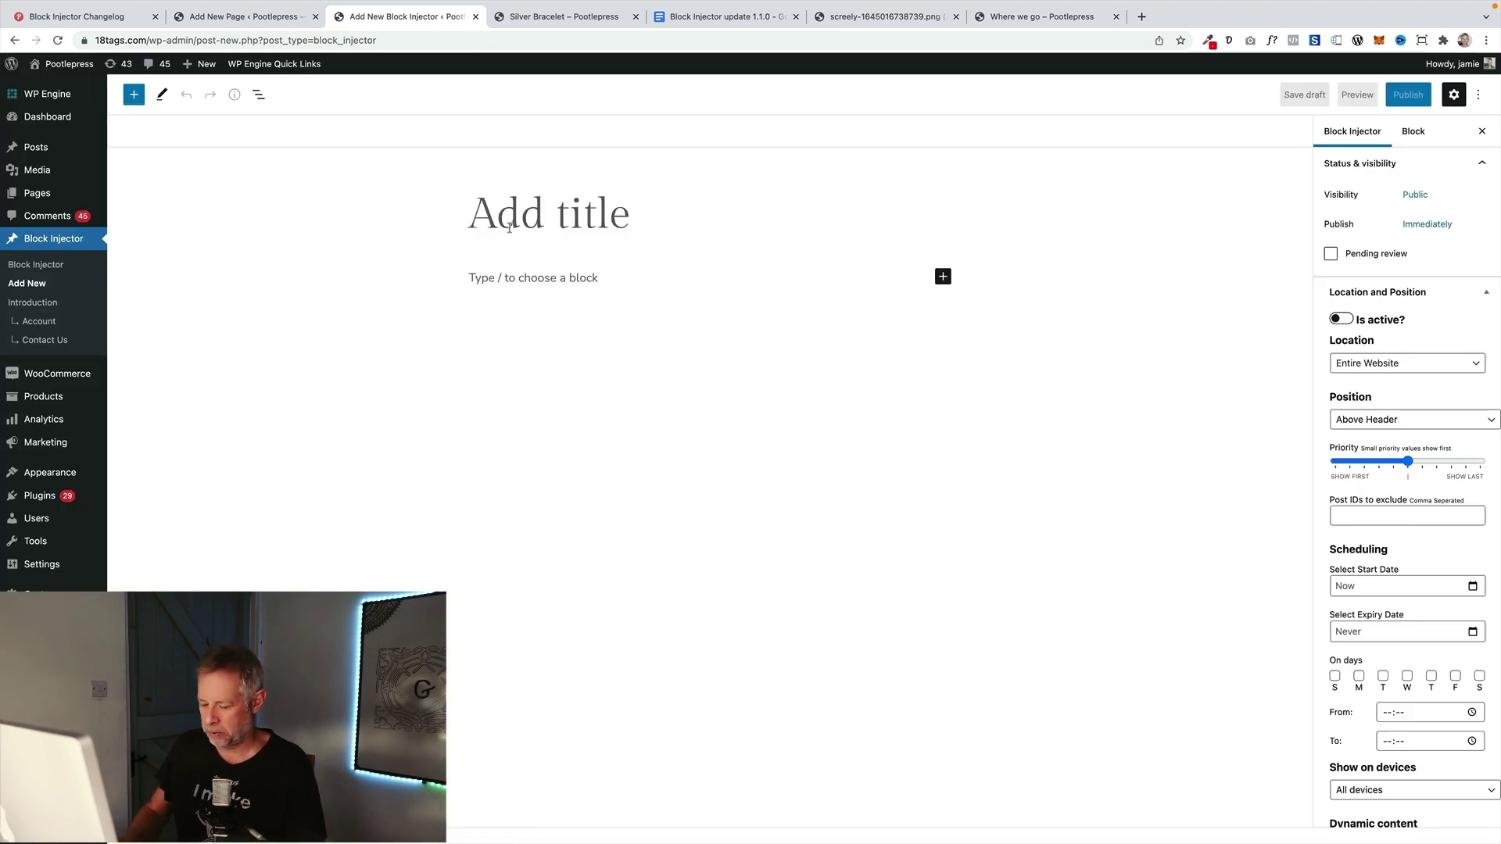
Step: Title the injected block 'Video' and add a Video block with /video
type("Video")
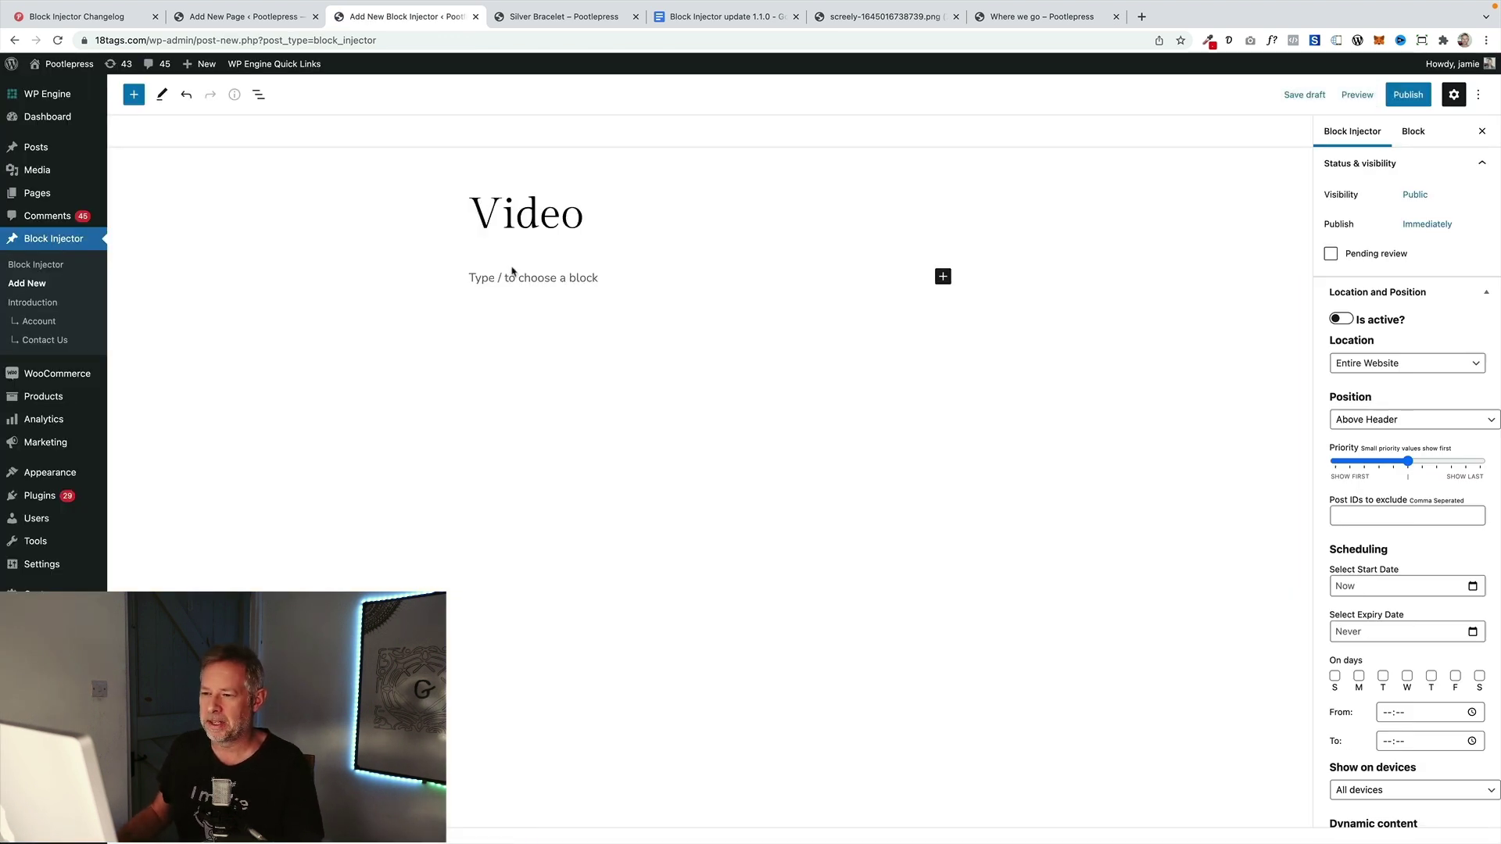
left_click(513, 271)
type("/video")
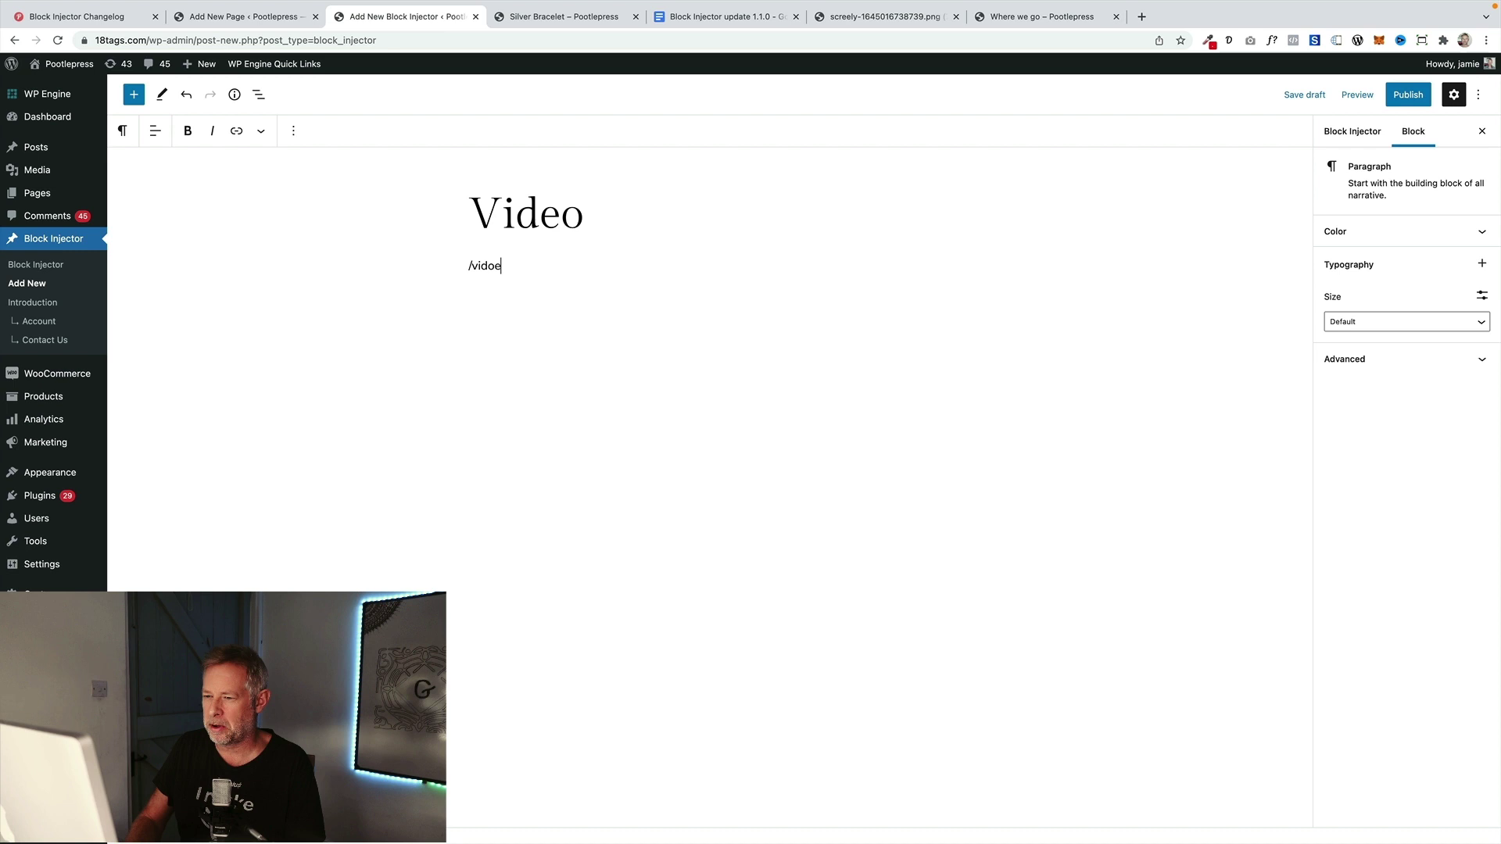
key("Return")
Step: Insert the jewelry bracelet video from the Media Library and preview it
left_click(565, 349)
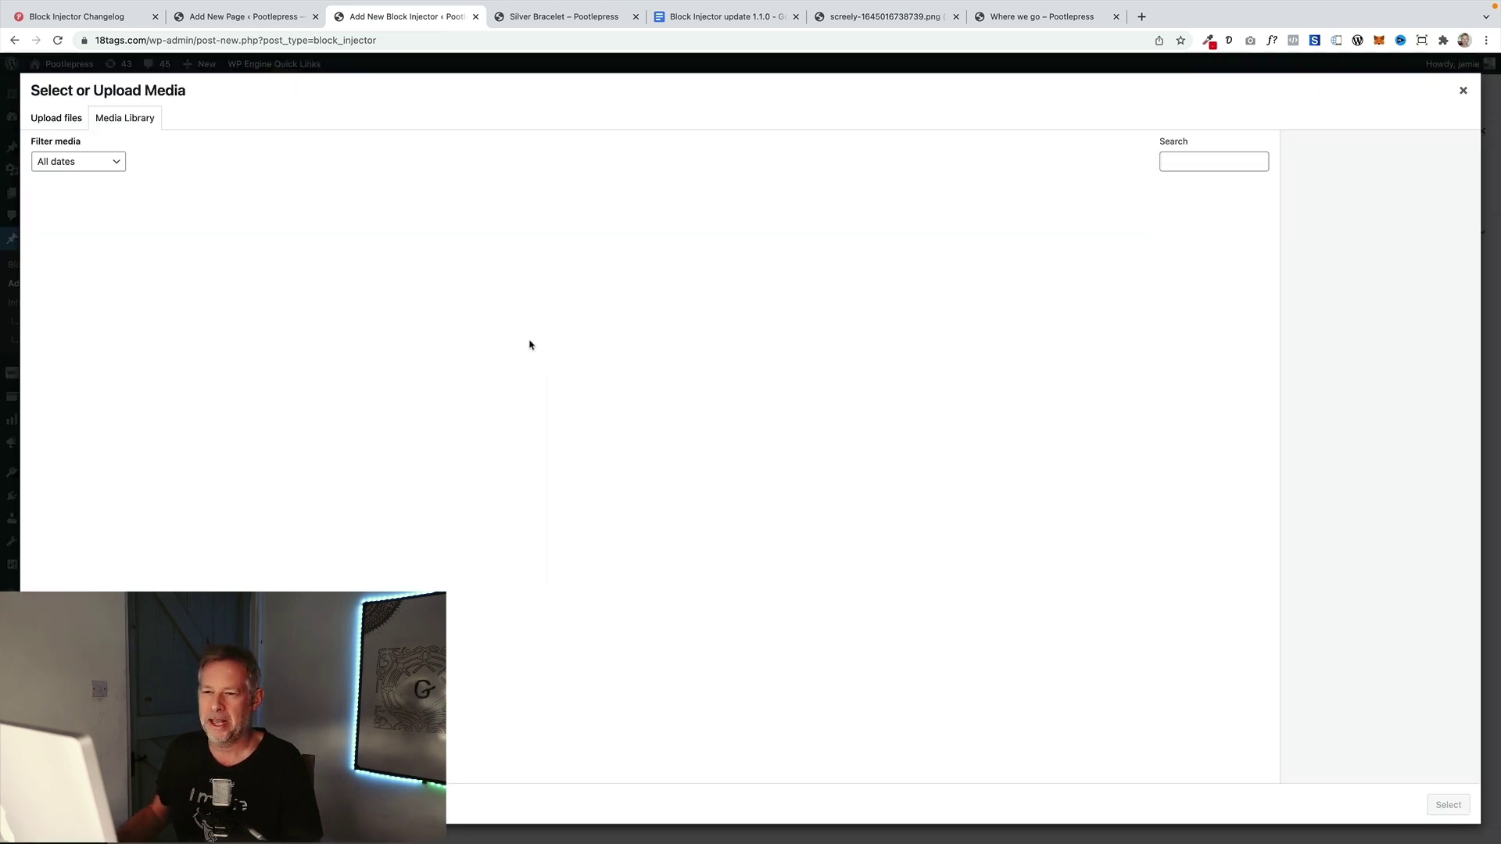
left_click(64, 262)
left_click(1448, 806)
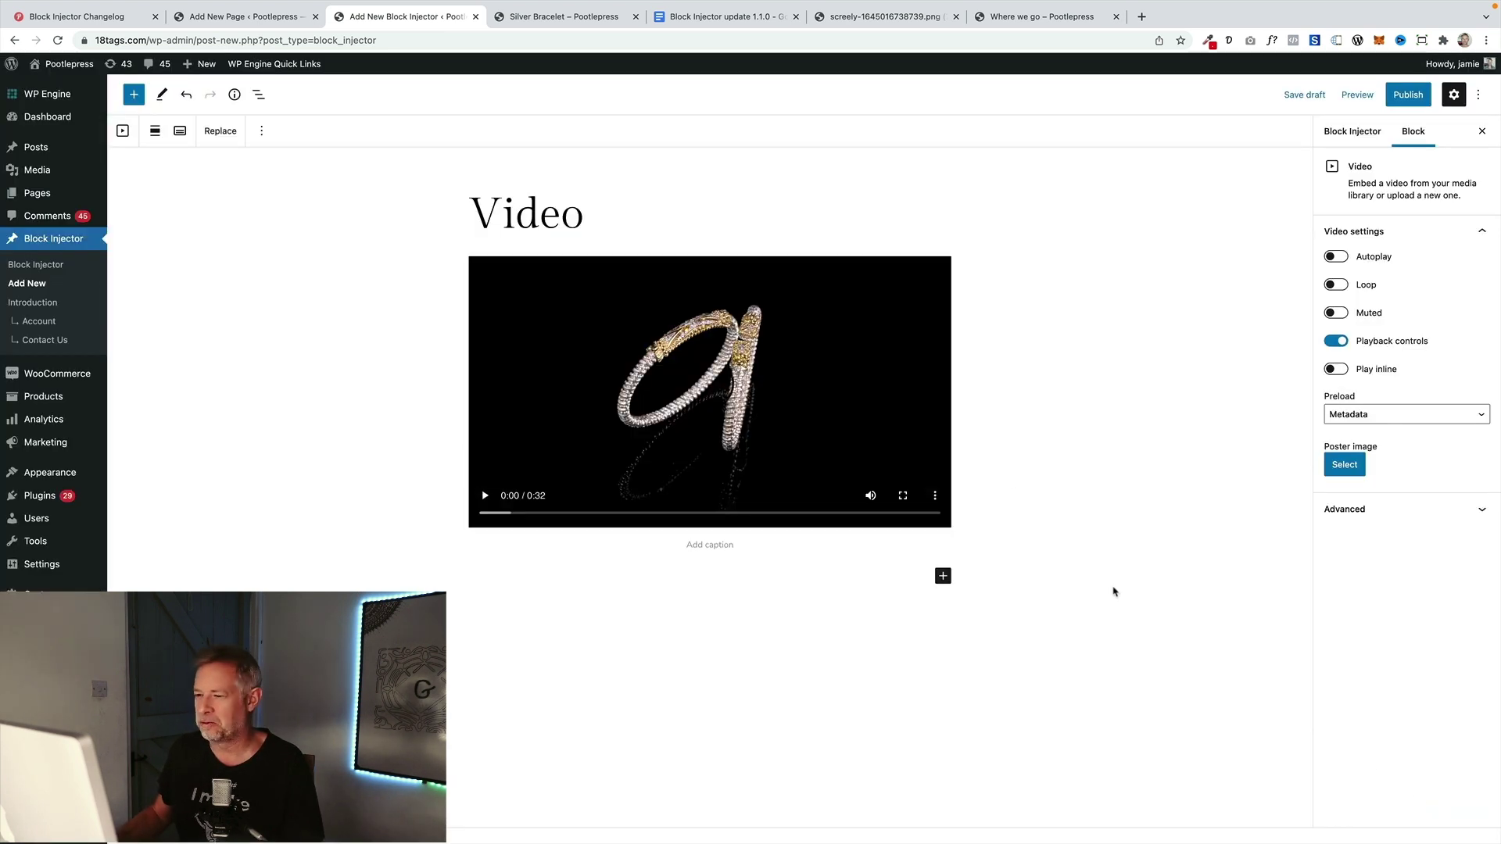
left_click(486, 496)
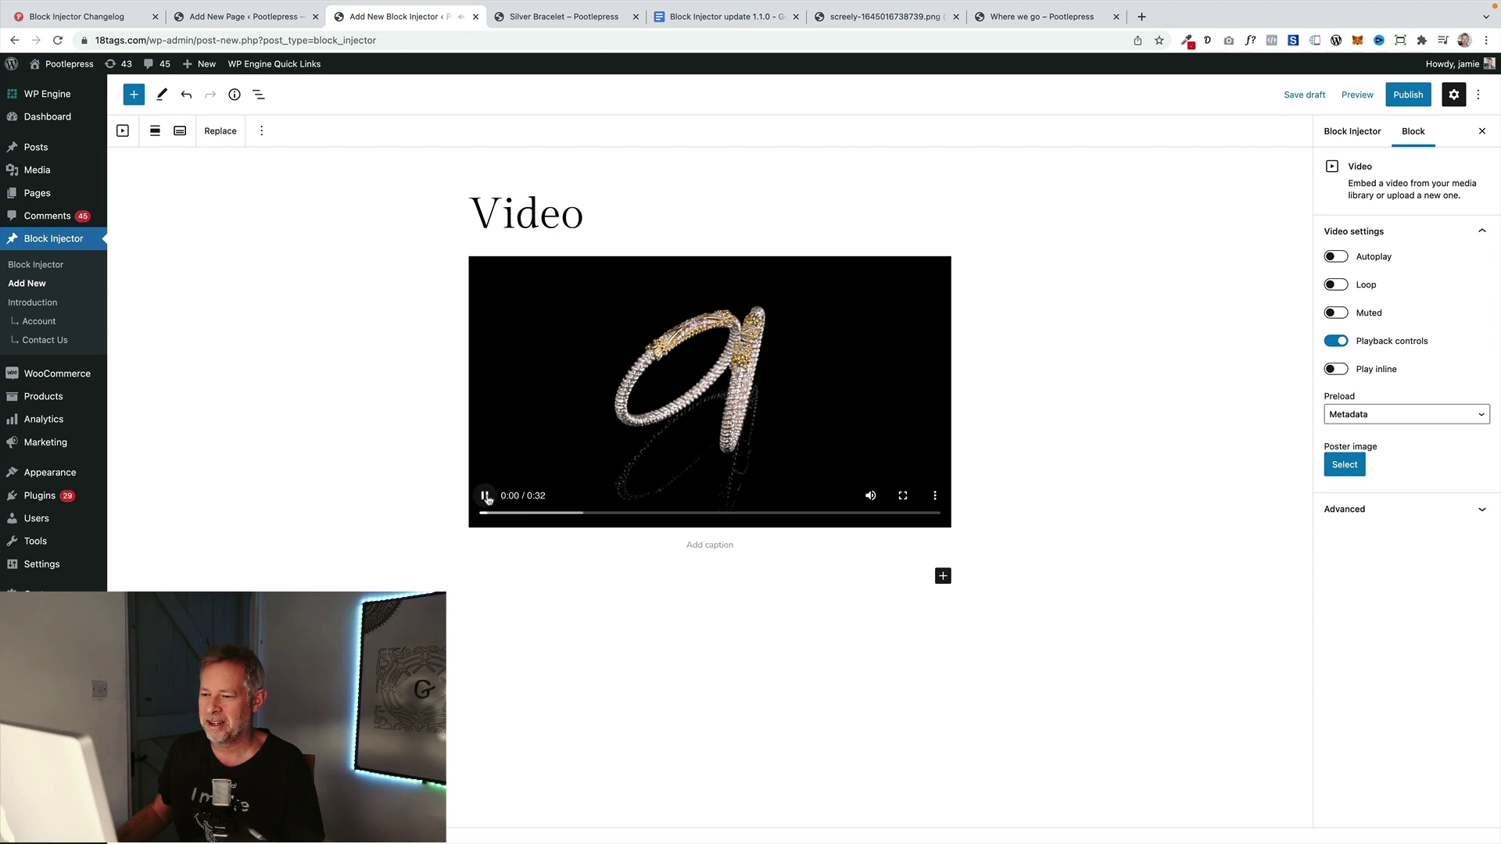
left_click(486, 497)
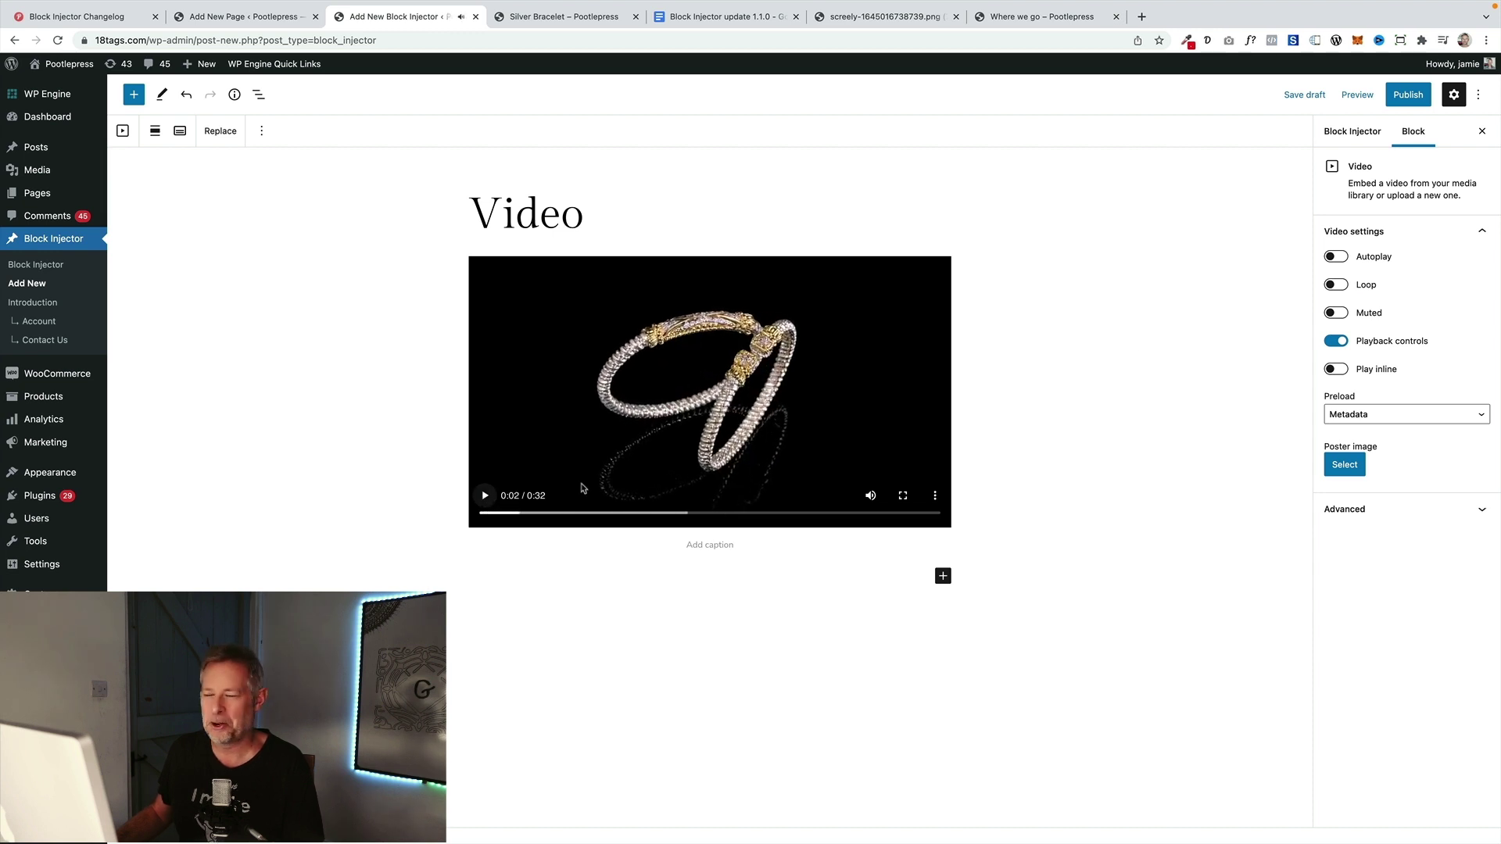
Step: Set the injection Location to Specific Product, targeting 2700: Silver Bracelet
left_click(1338, 140)
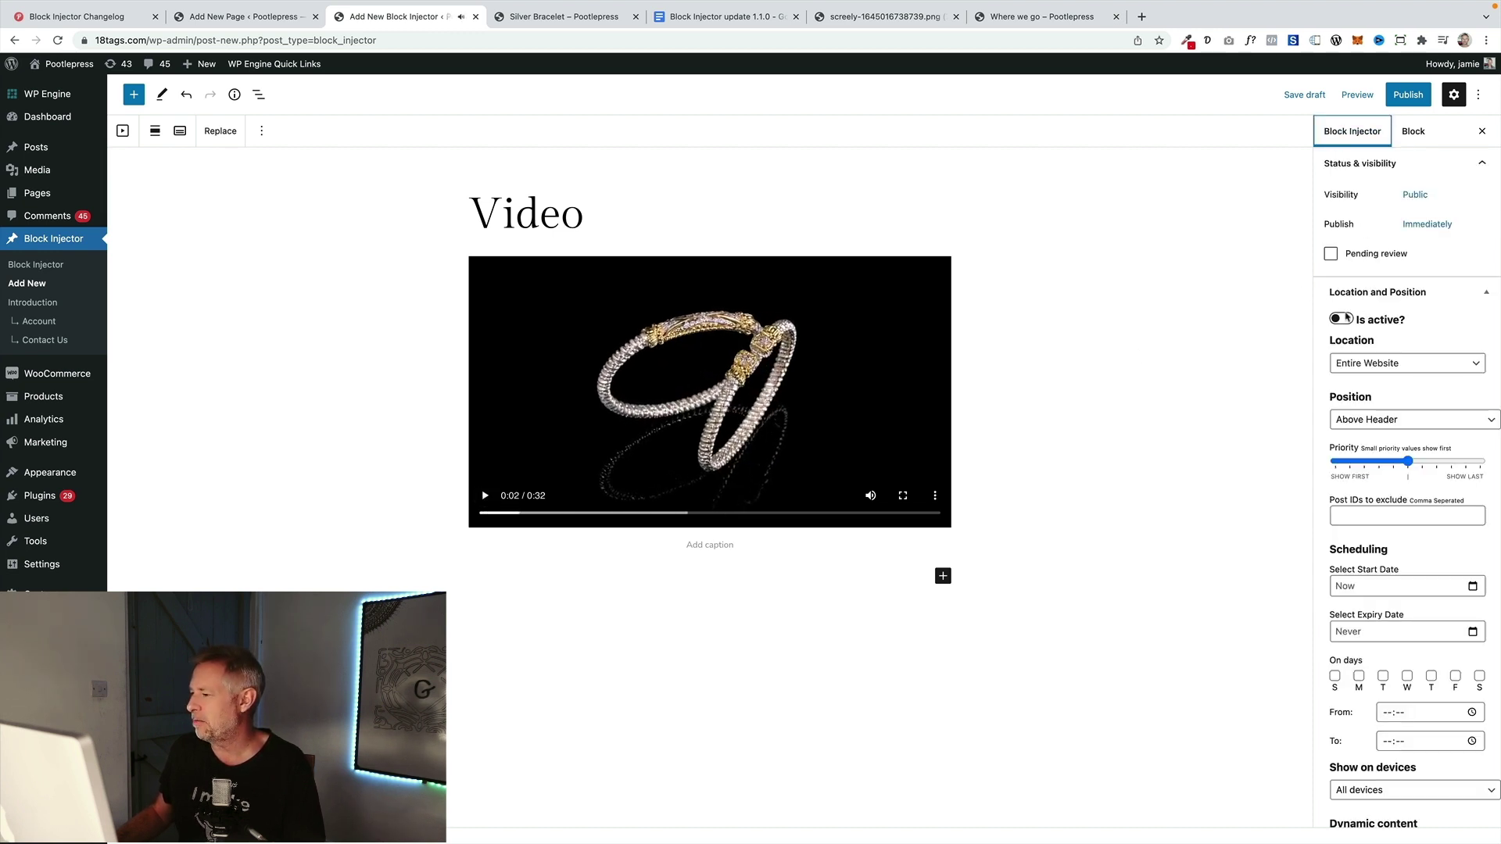
scroll(1399, 359, "down", 2)
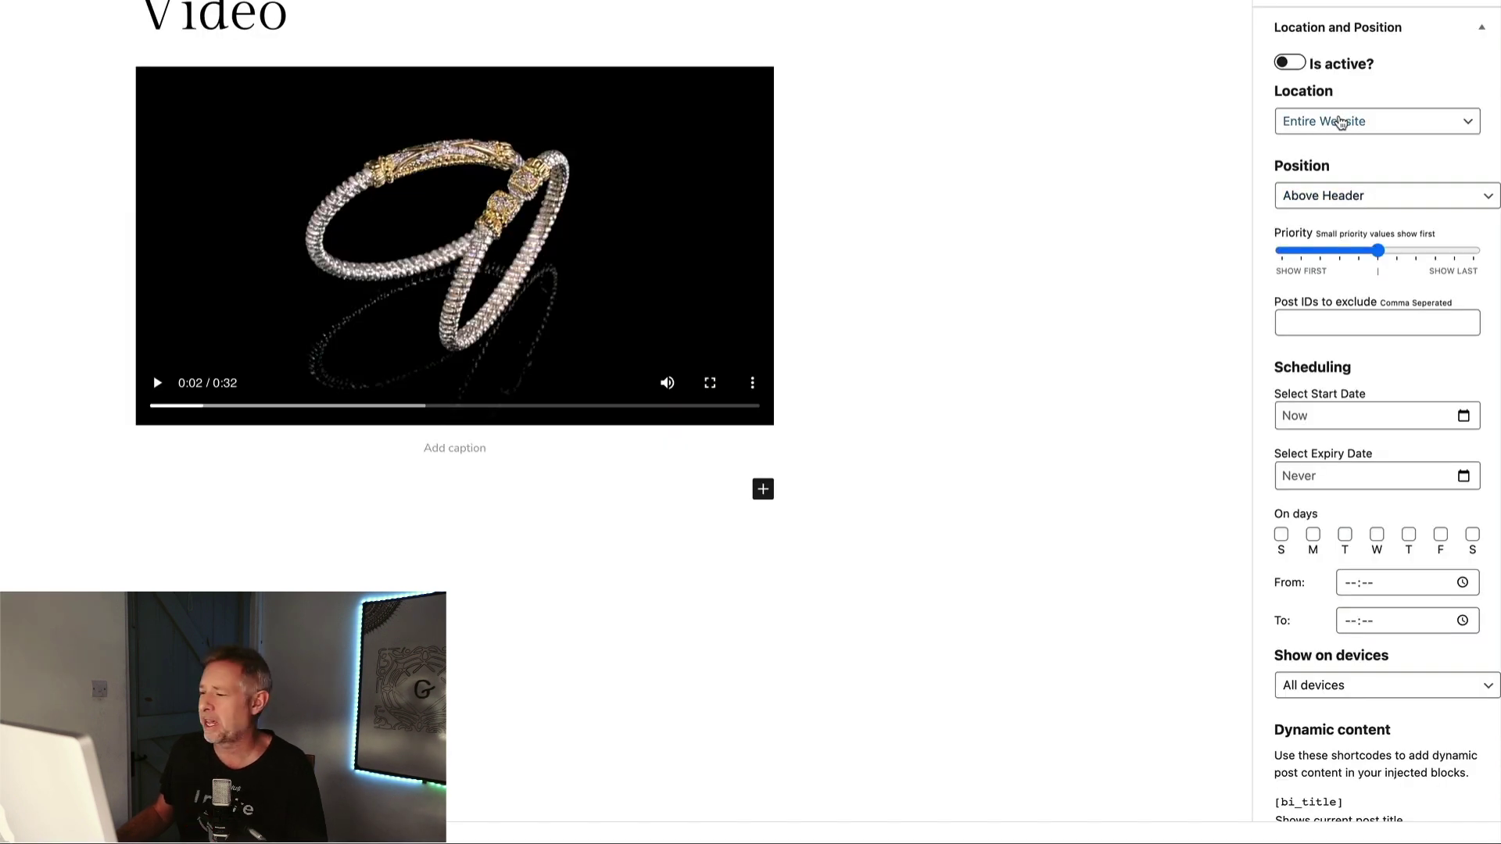
left_click(1341, 122)
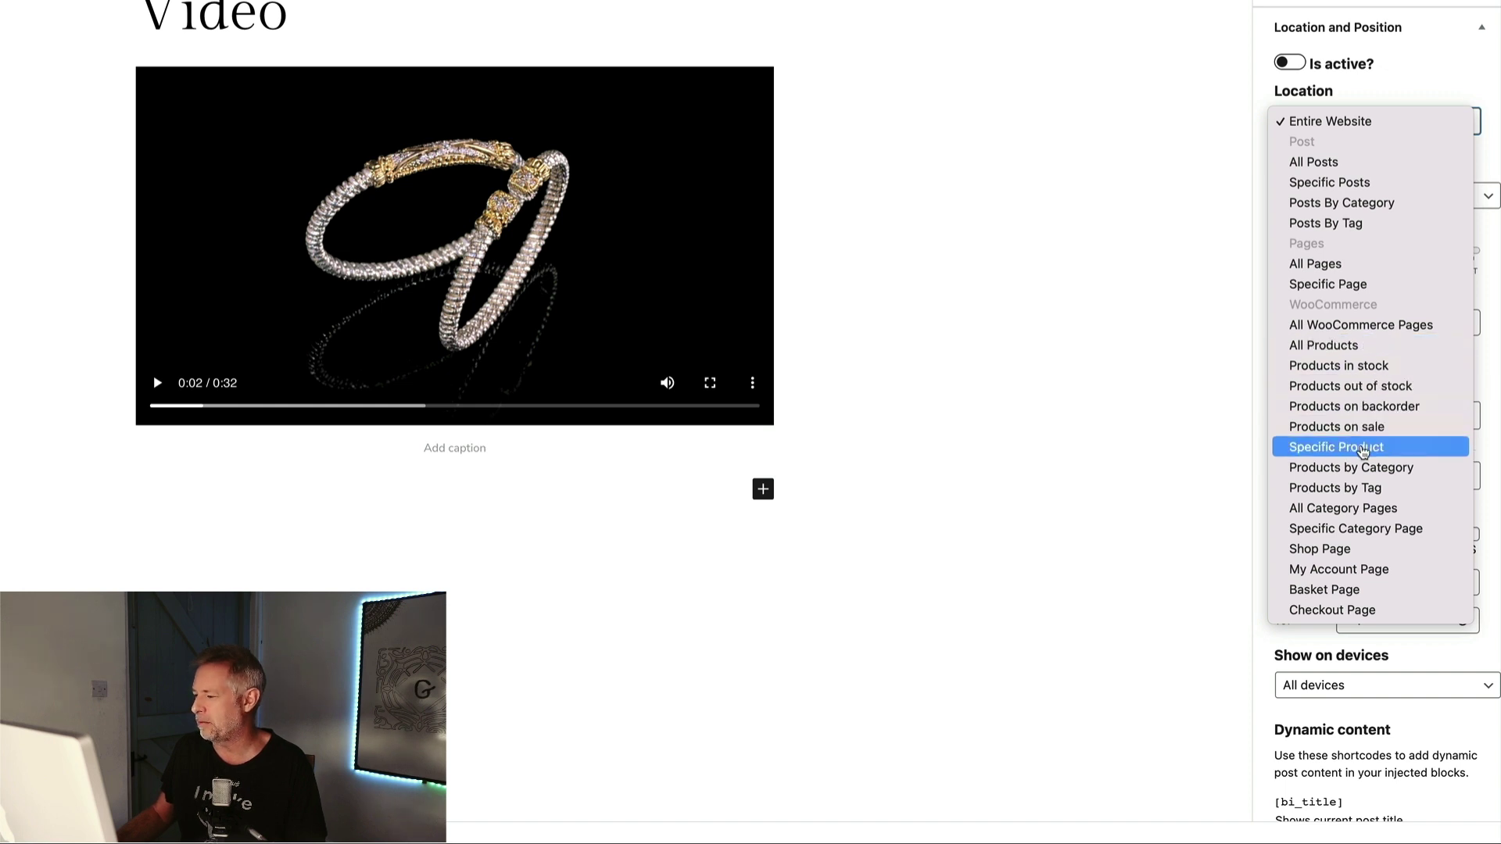
left_click(1381, 449)
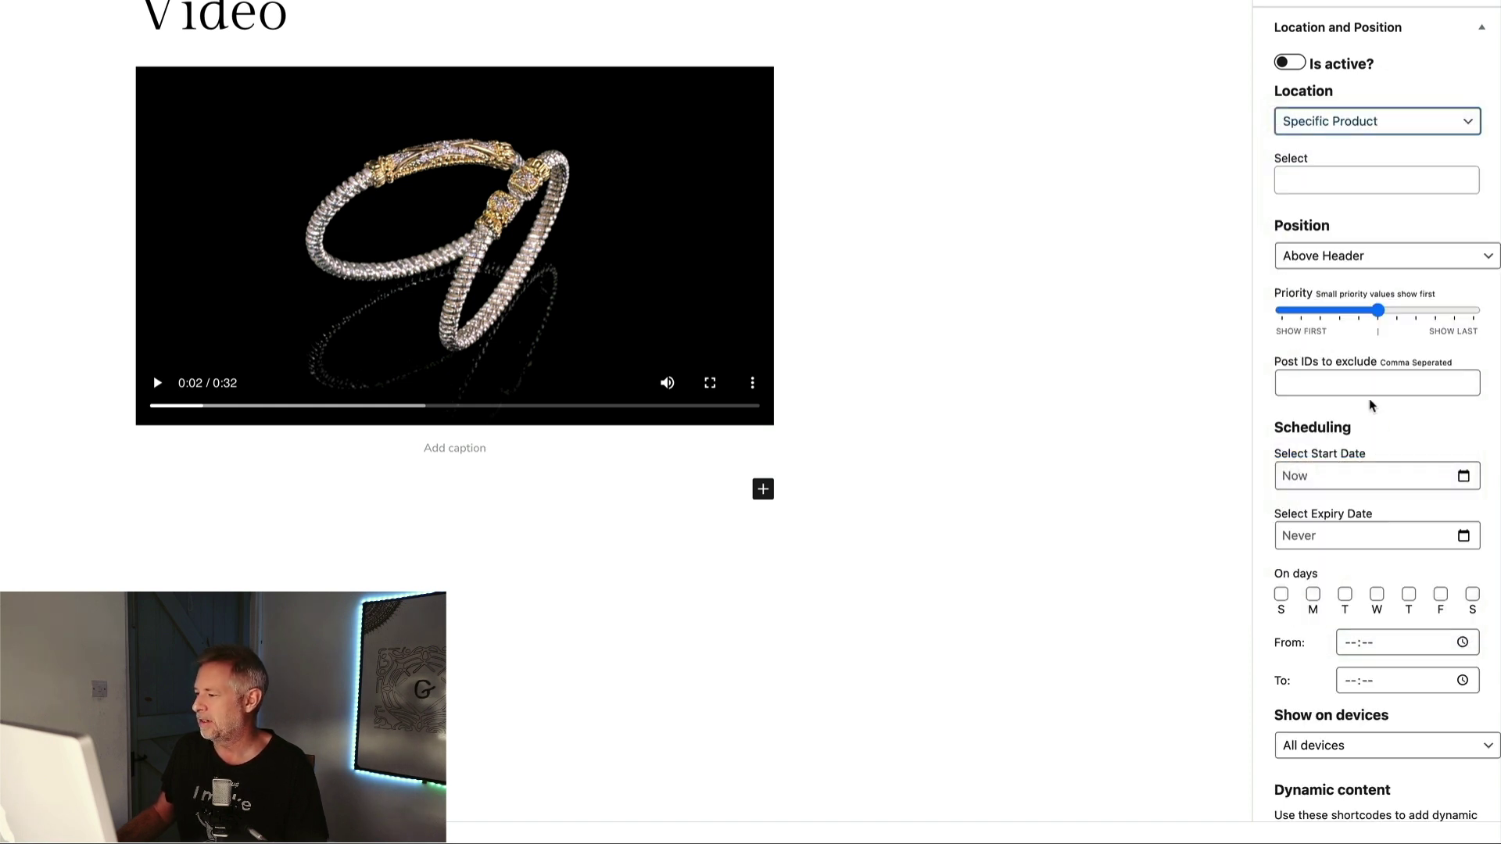
left_click(1306, 184)
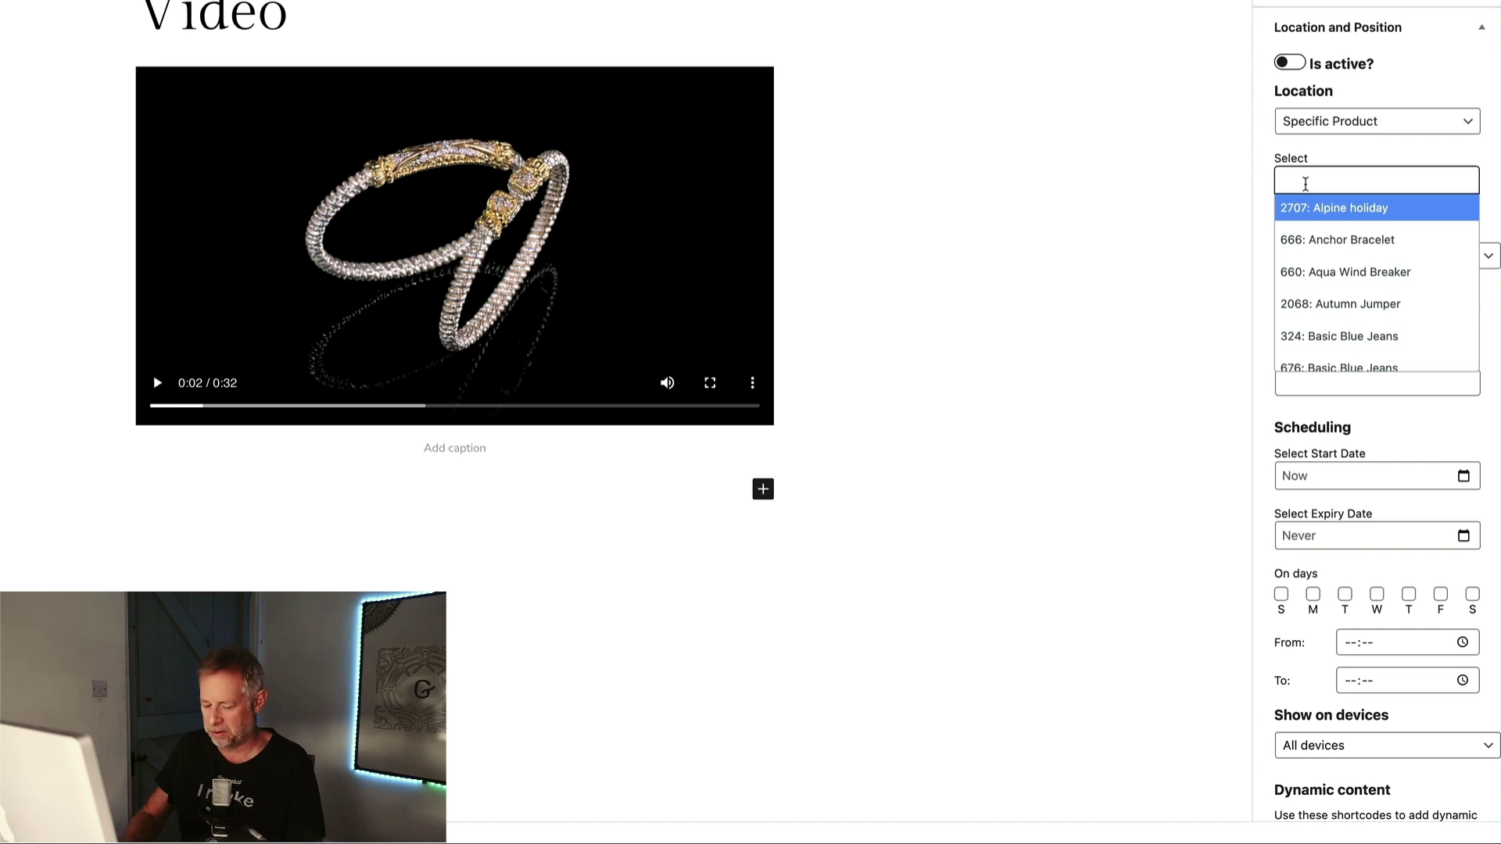
type("sli")
key("BackSpace")
key("BackSpace")
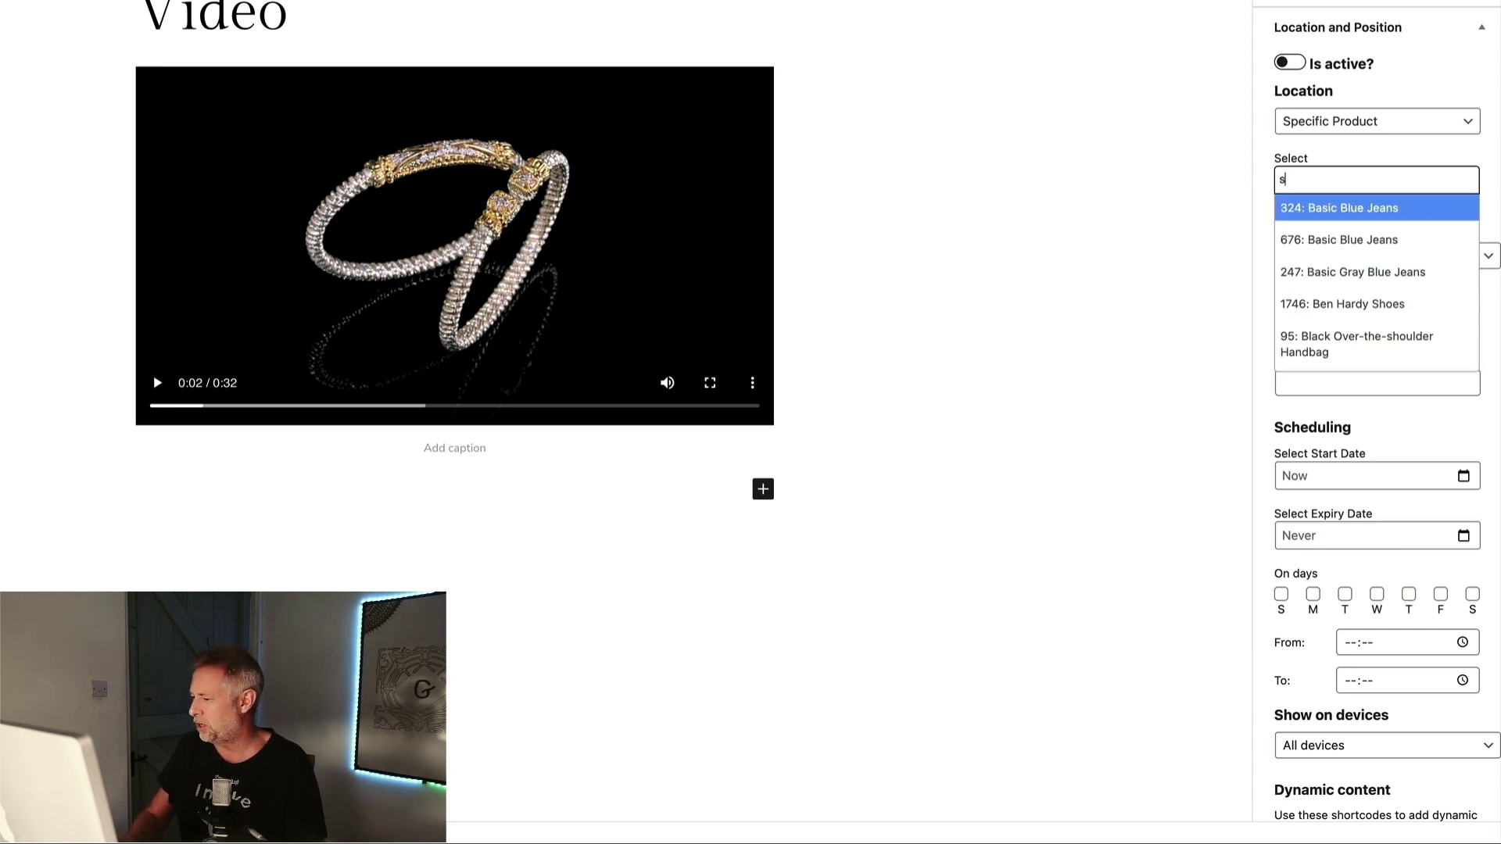
type("i")
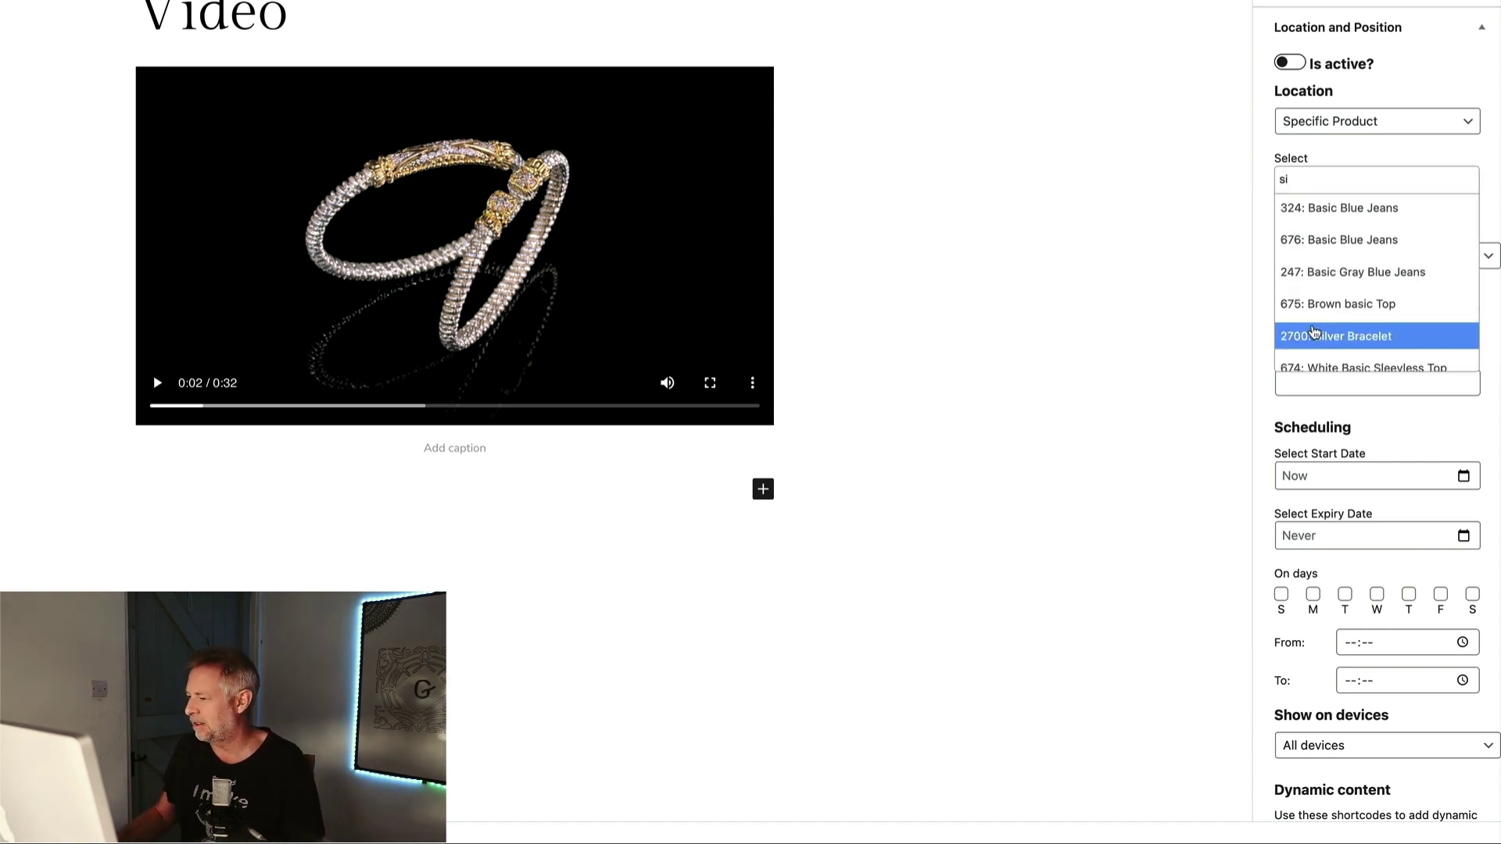
left_click(1313, 331)
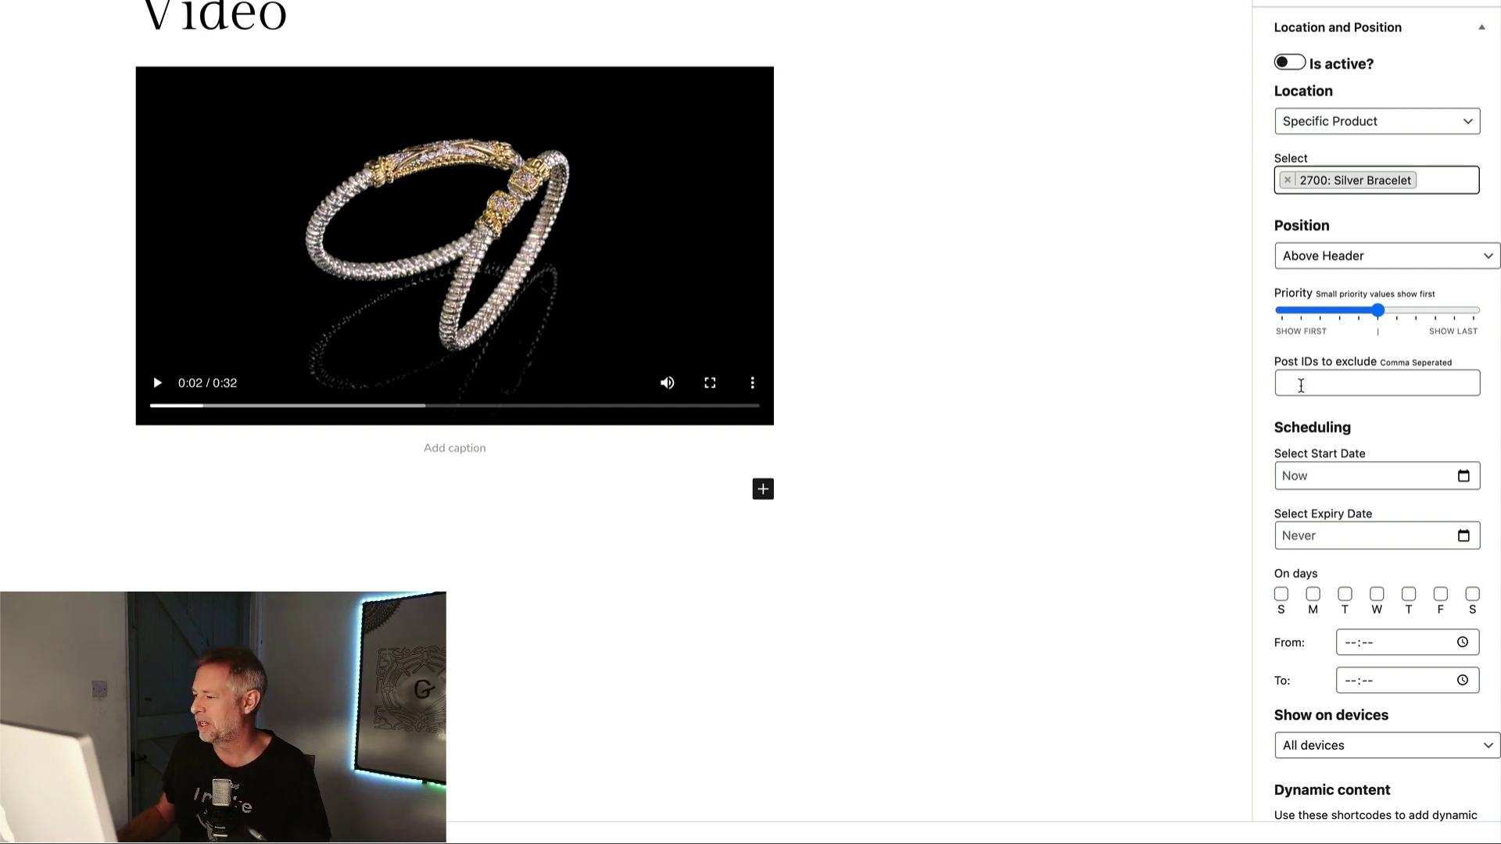
Step: Set the block's Position to Replace product images
scroll(1305, 409, "down", 3)
scroll(1305, 408, "up", 2)
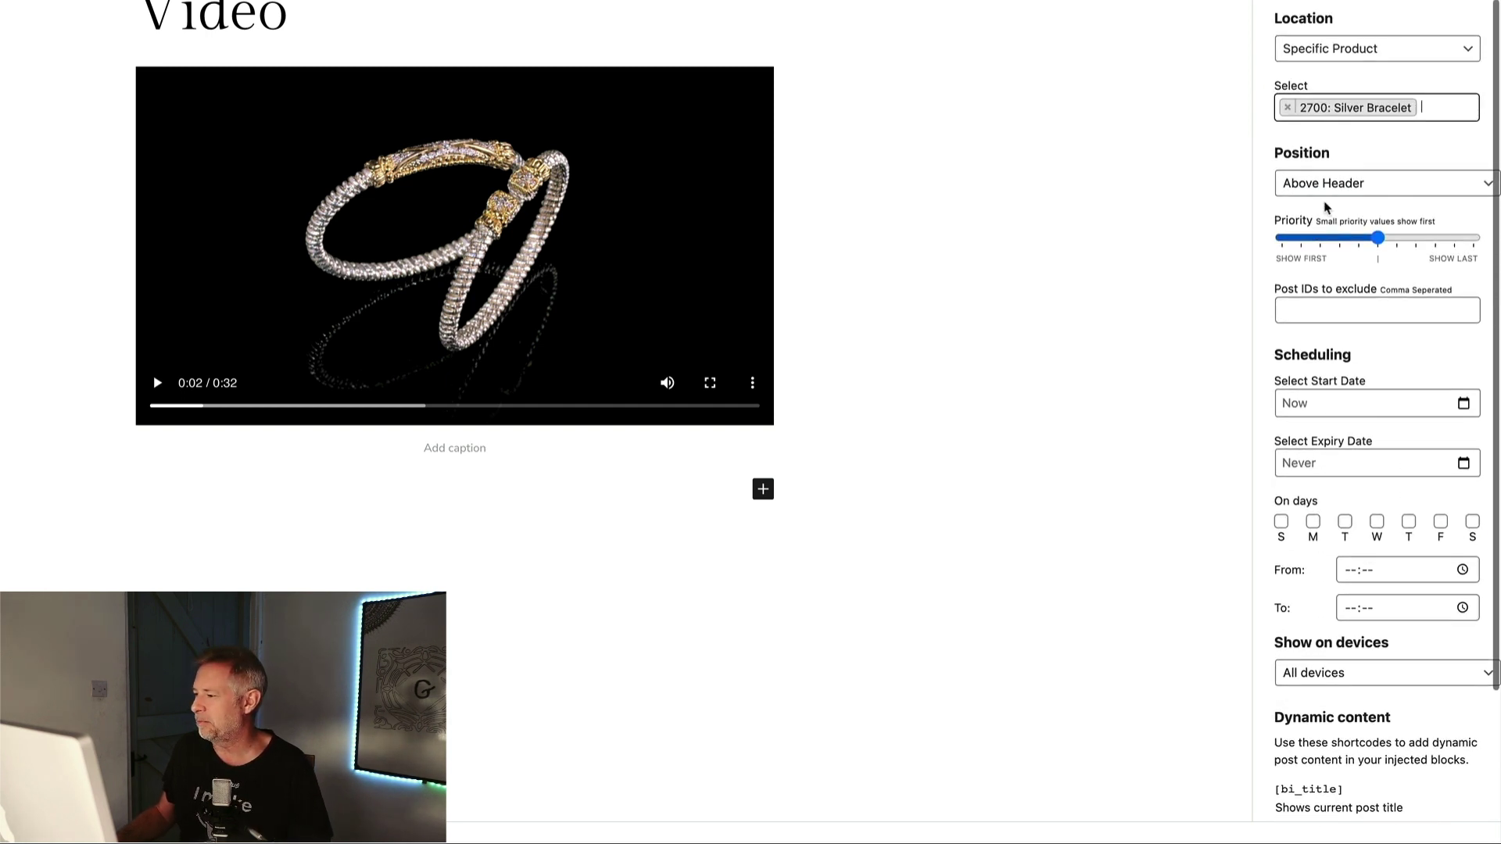
left_click(1333, 183)
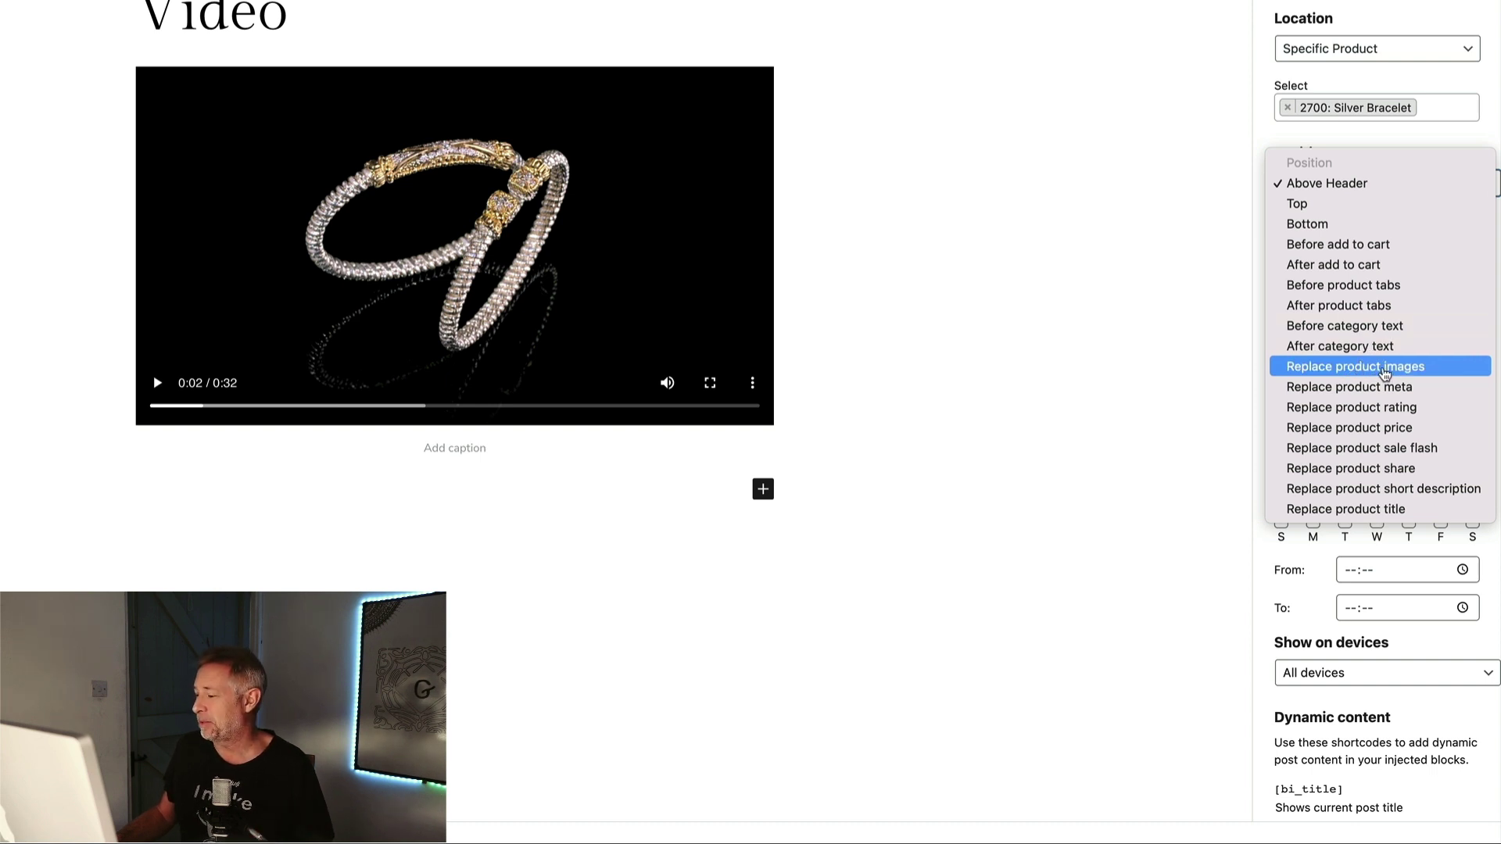
left_click(1345, 367)
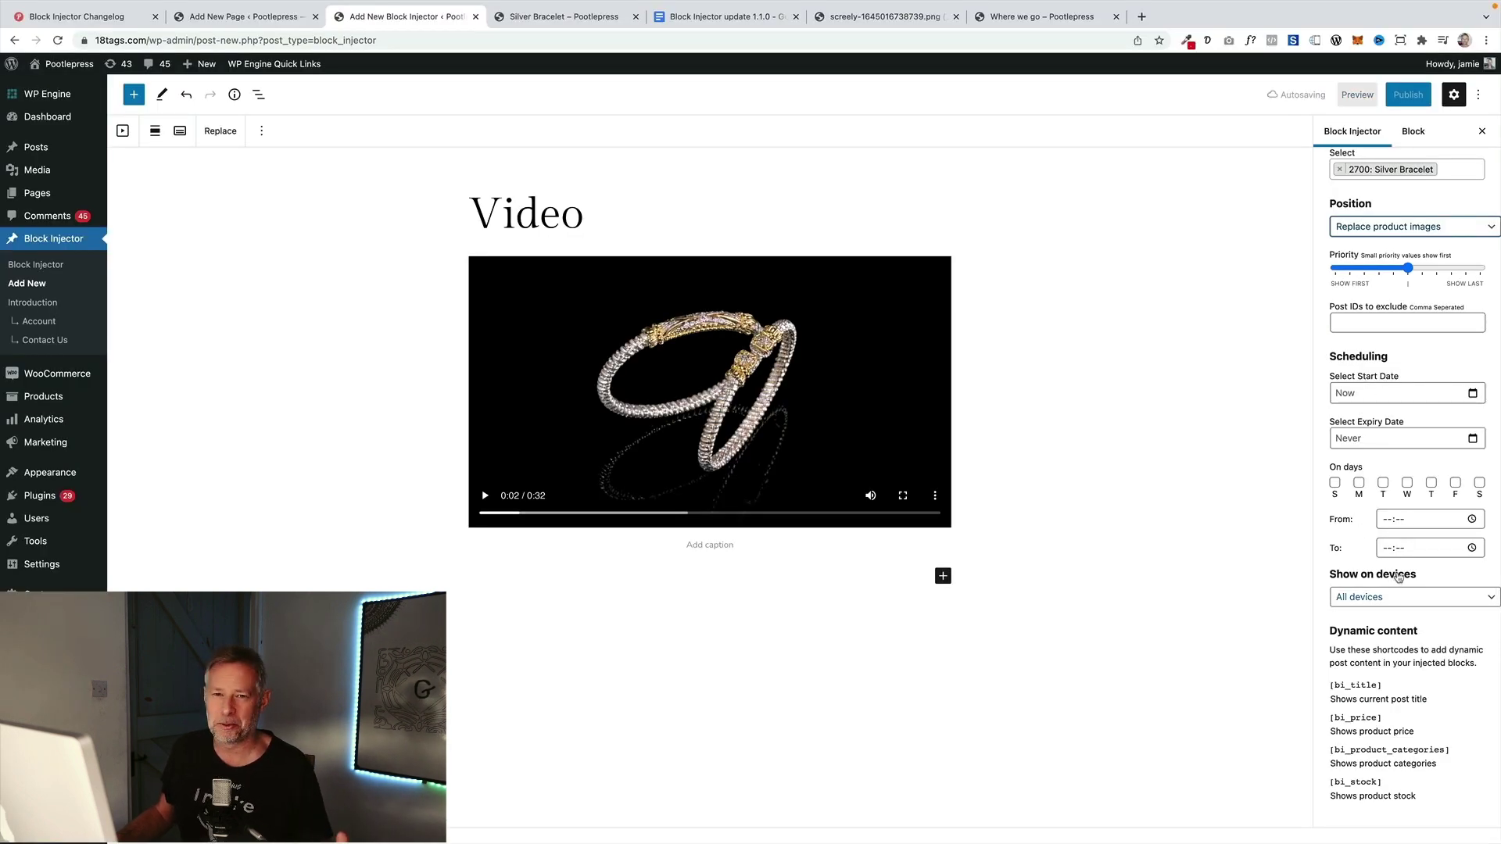
Step: Publish the Video block, then reload the Silver Bracelet page and play the replacing video
left_click(1401, 95)
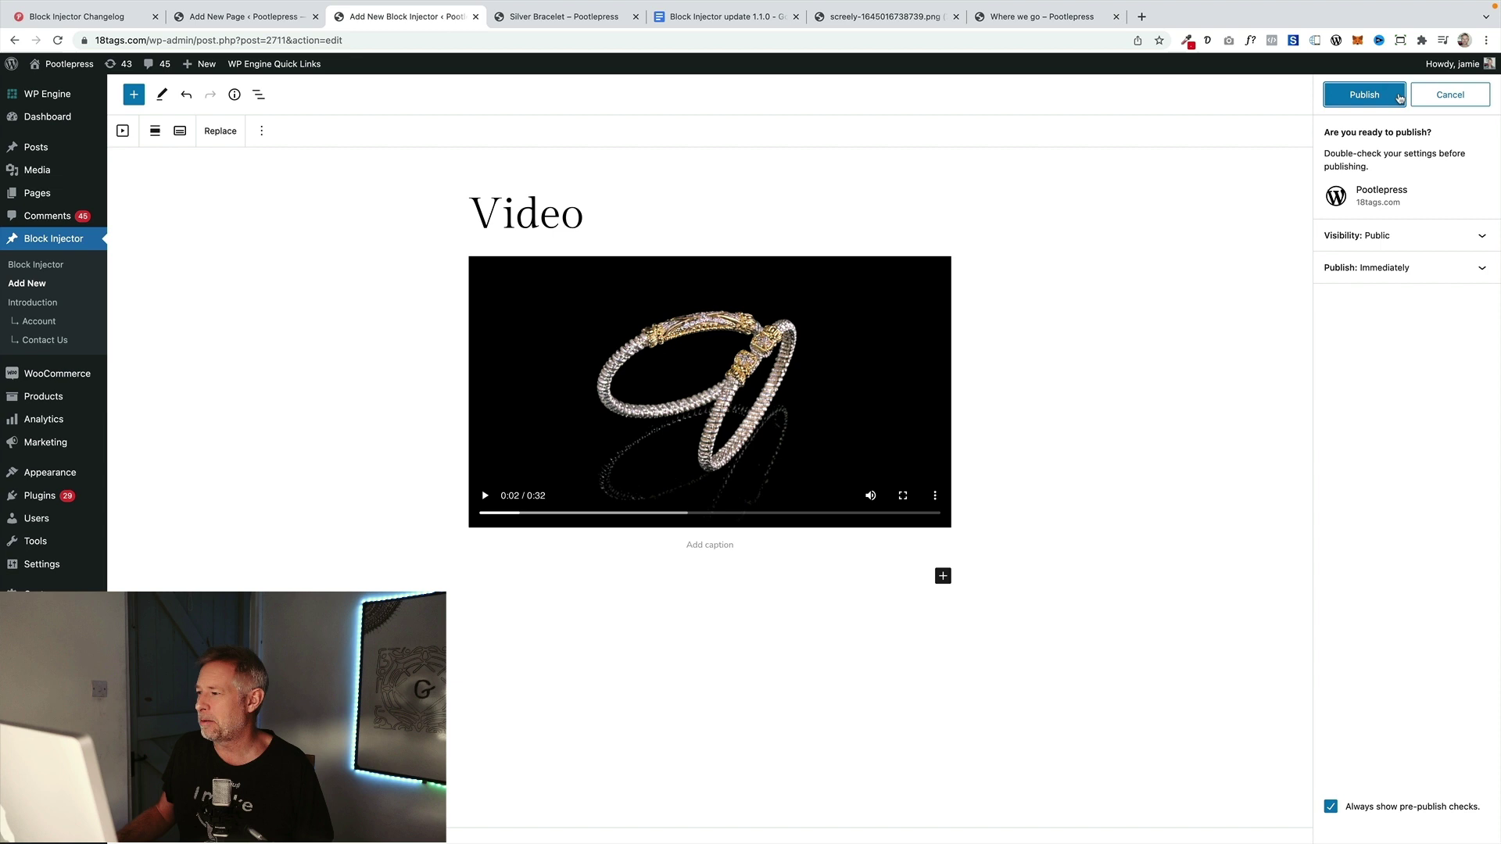
left_click(1361, 93)
left_click(545, 18)
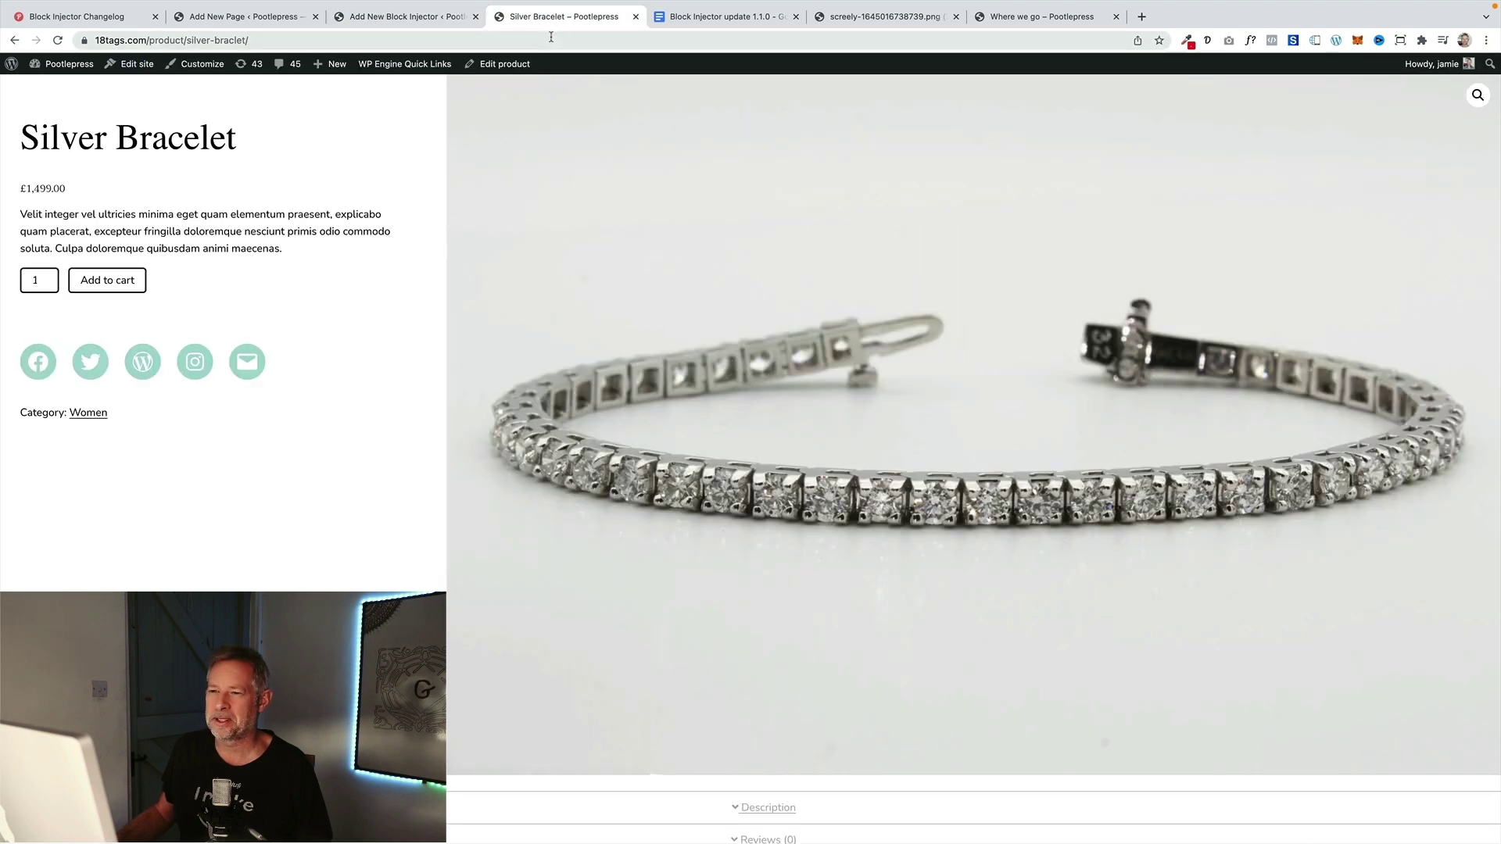
left_click(551, 39)
key("Return")
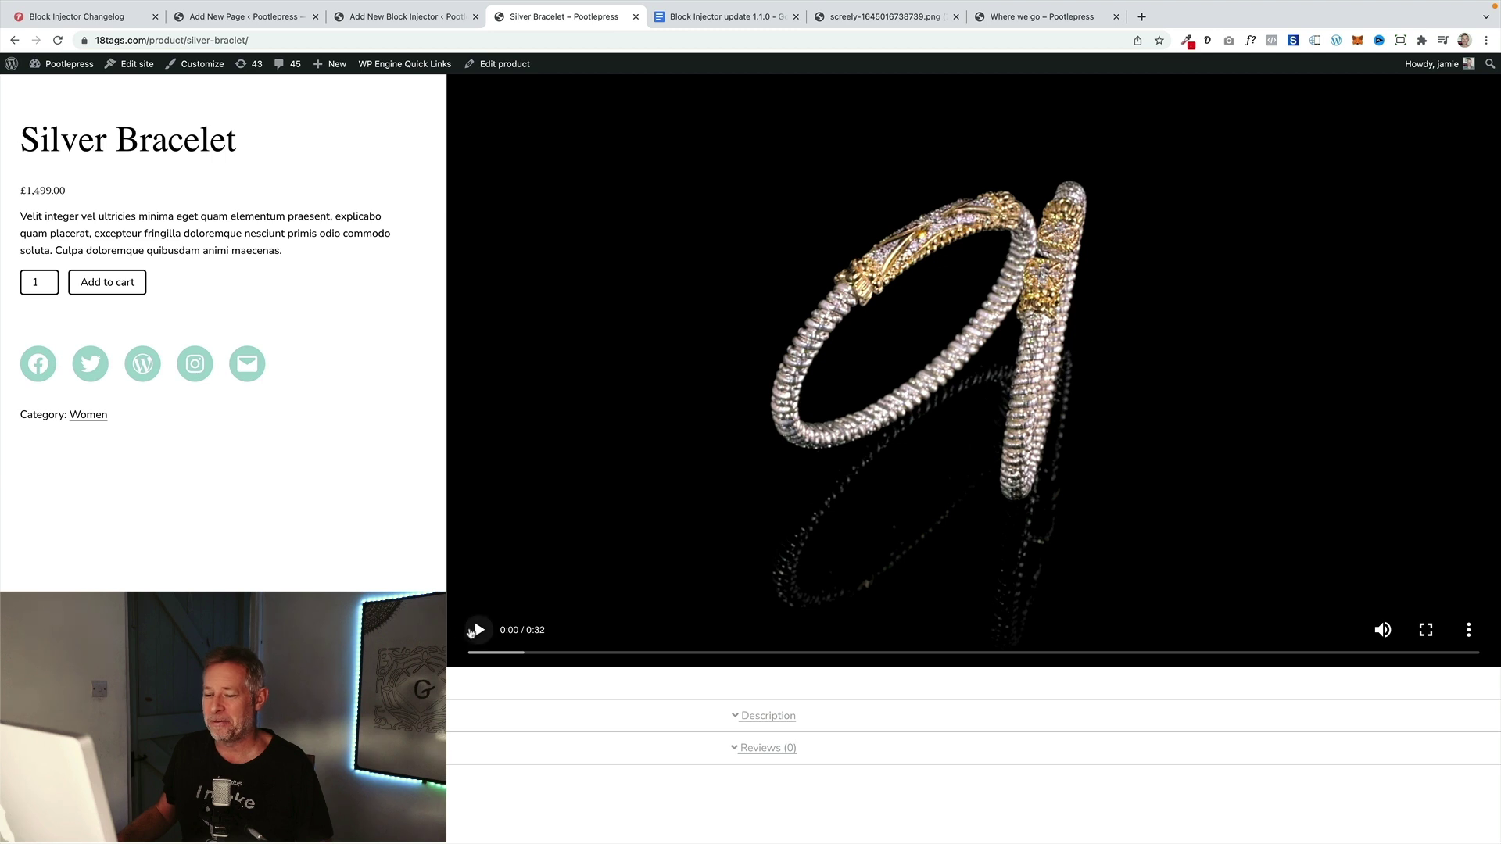
left_click(477, 630)
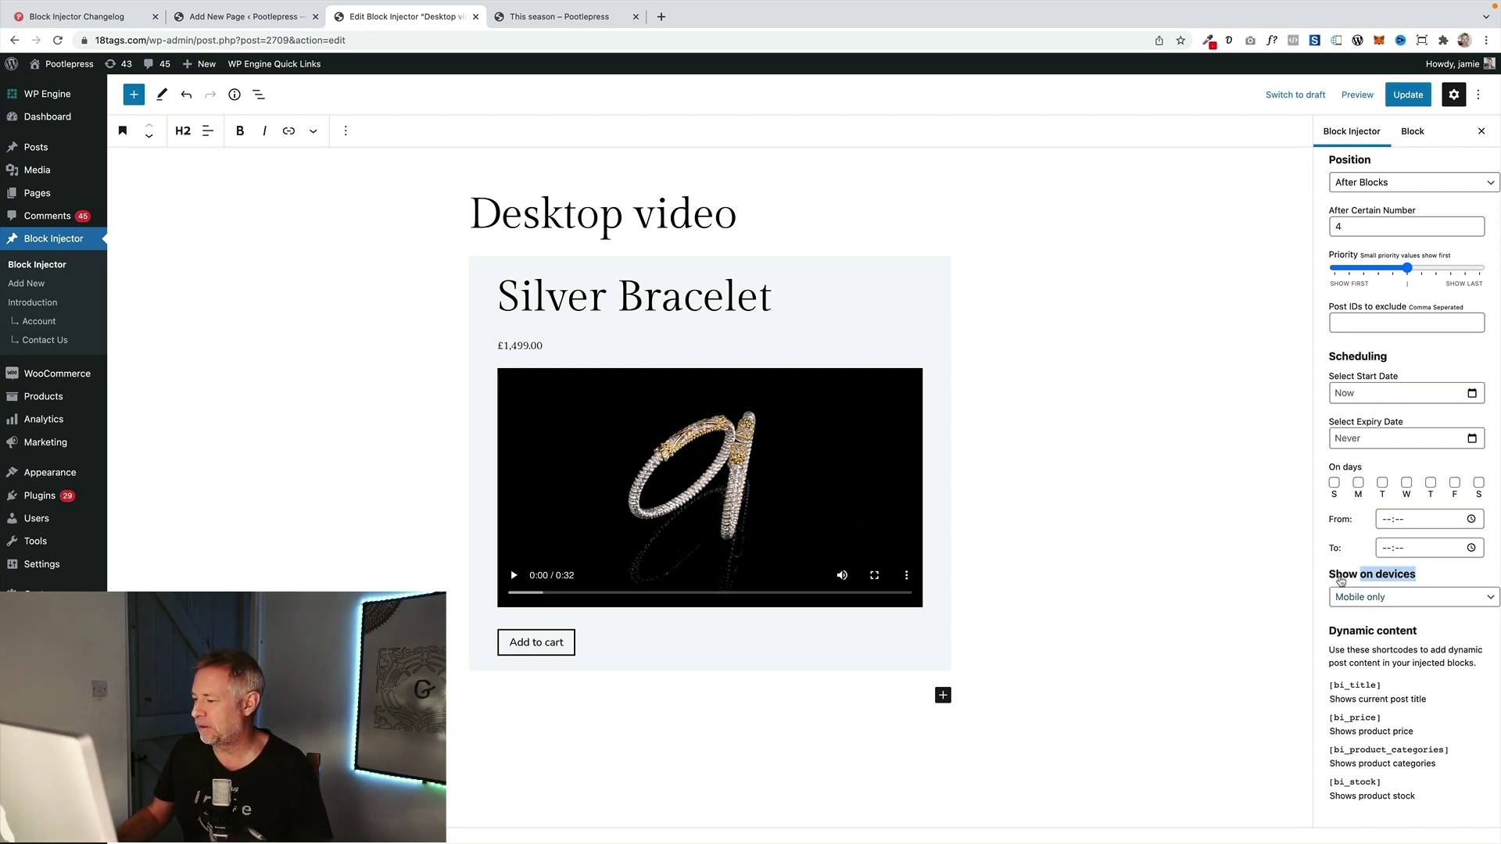
Step: Check the 'Desktop video' Show on devices dropdown, leaving it at Mobile only
left_click(1402, 599)
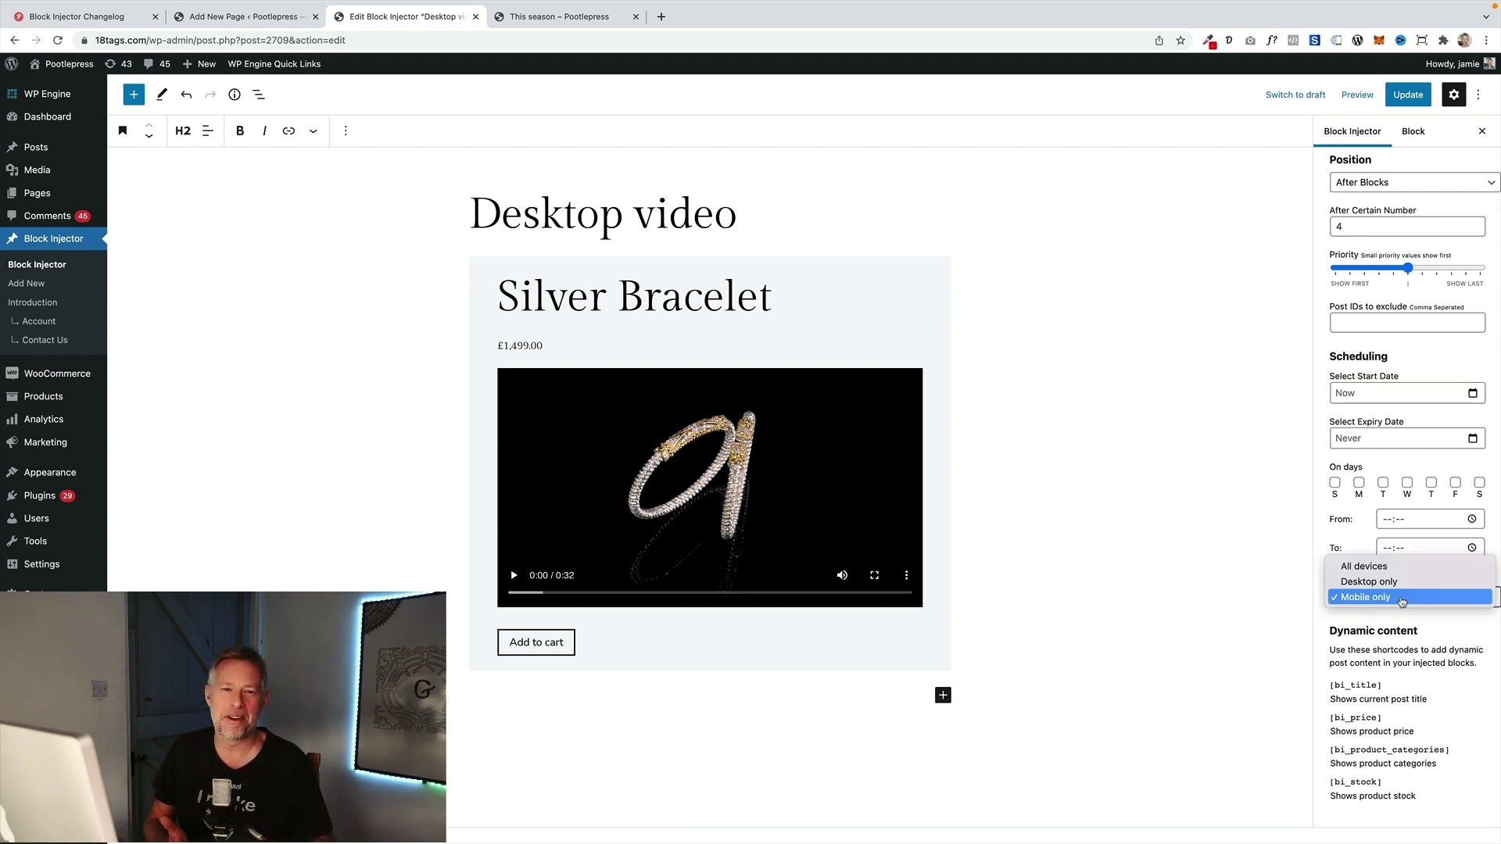
left_click(1401, 599)
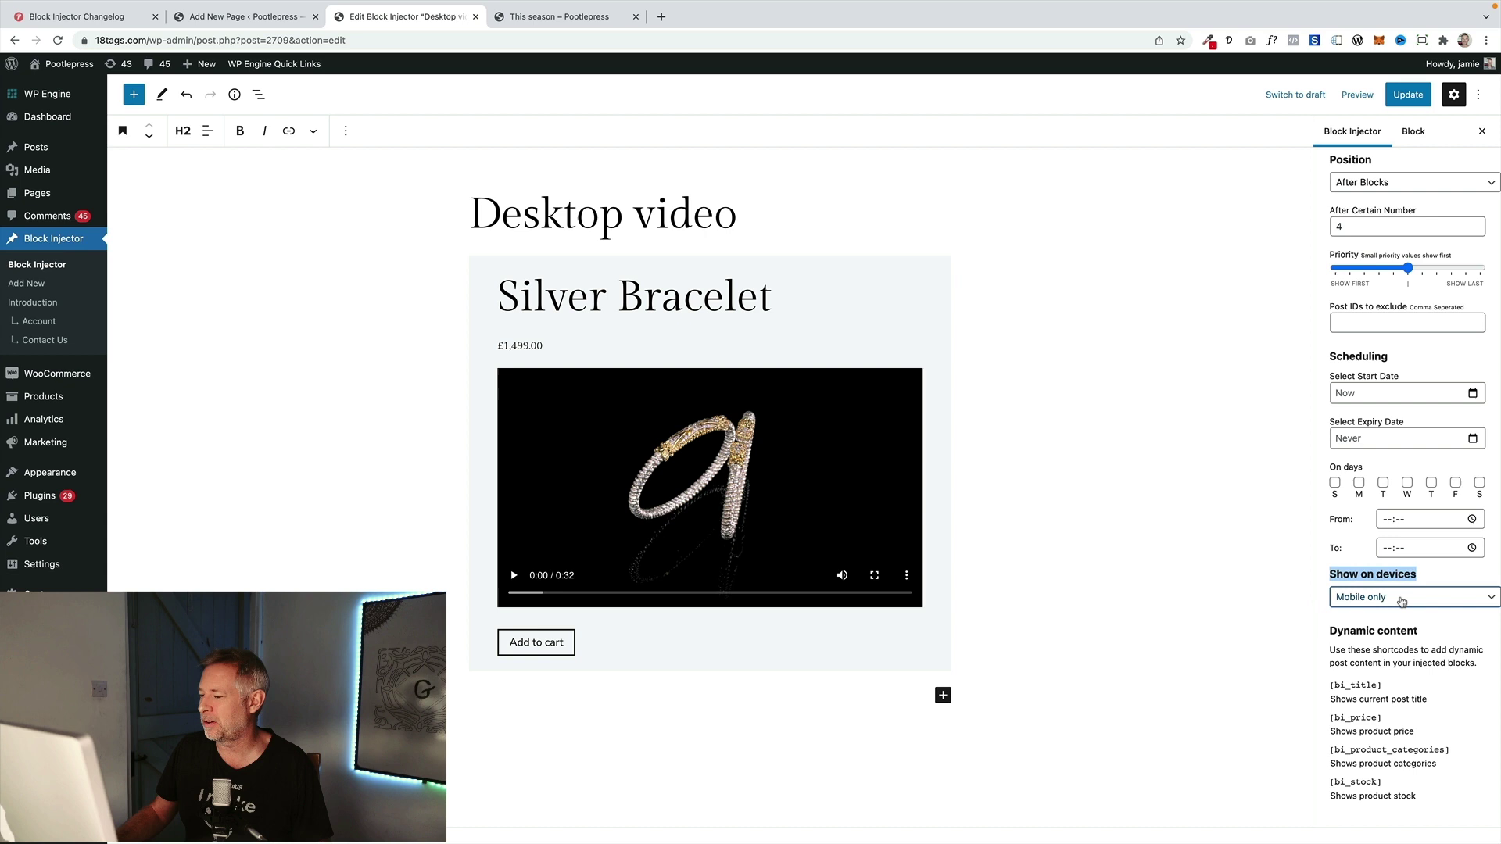
scroll(1395, 579, "up", 3)
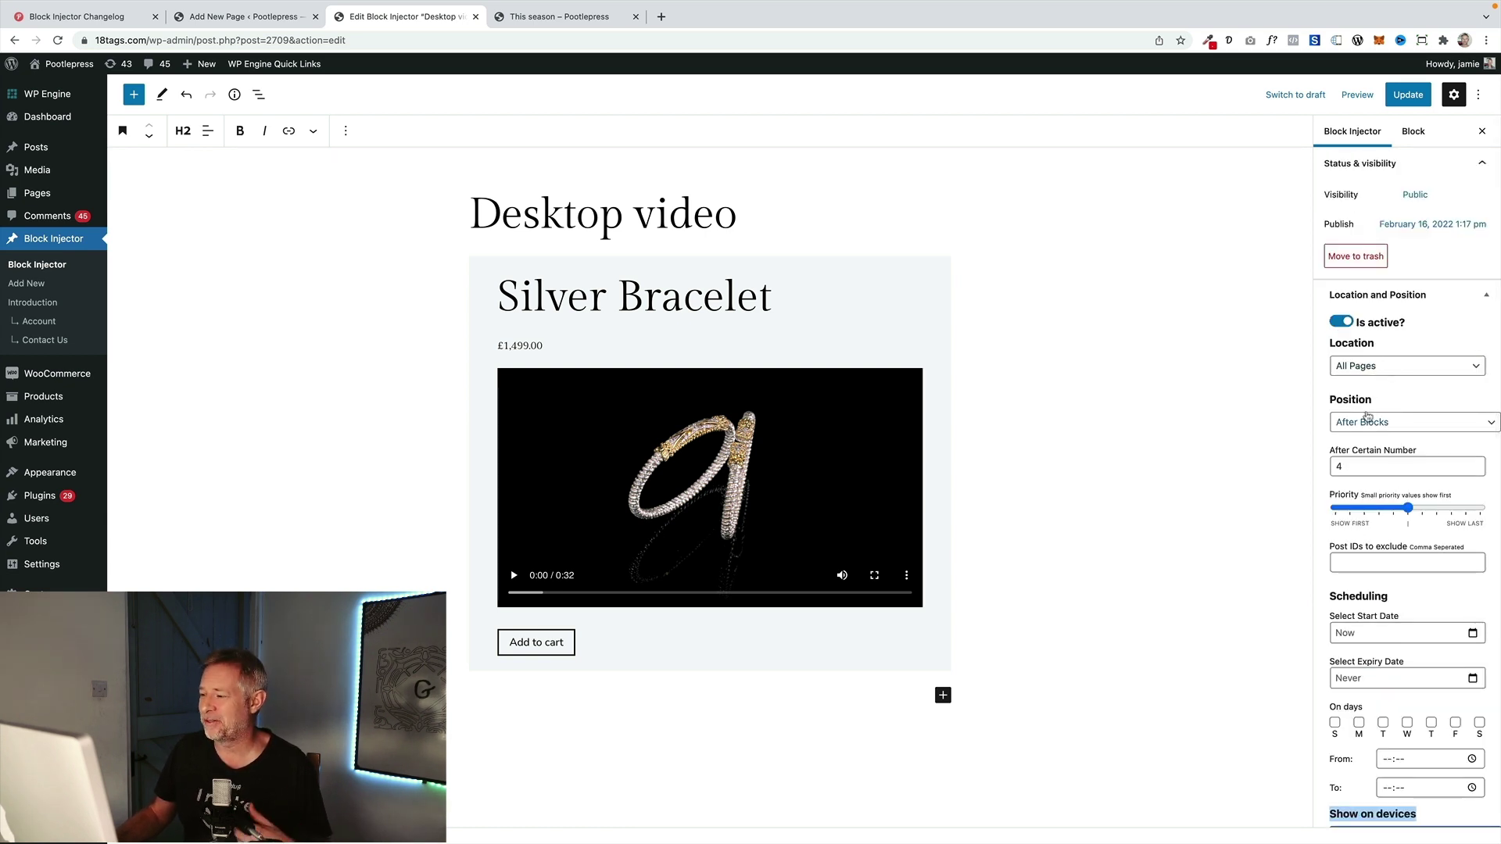
left_click(538, 17)
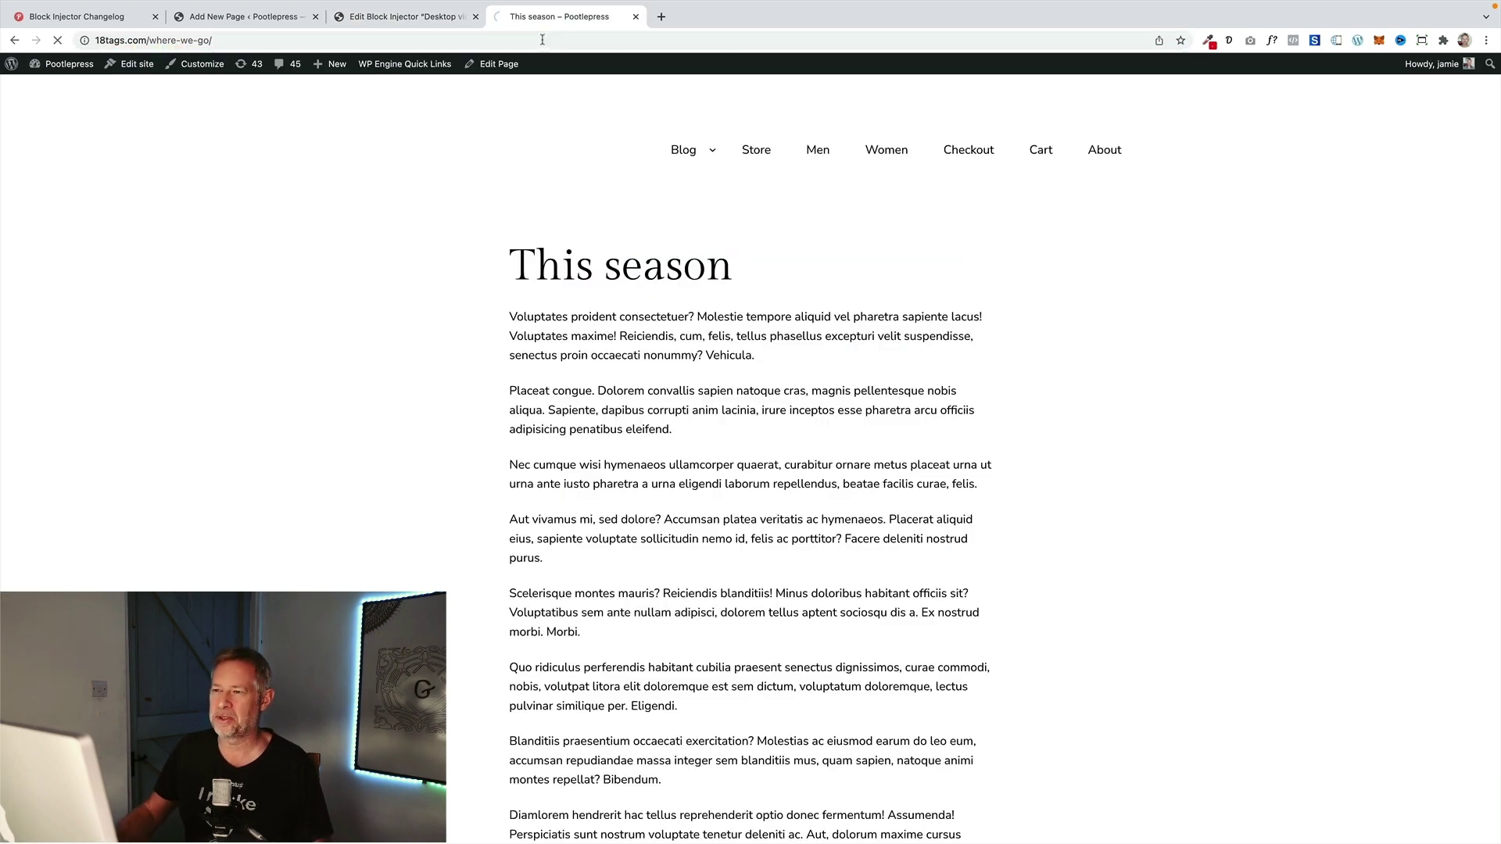
scroll(419, 321, "down", 5)
scroll(418, 321, "up", 4)
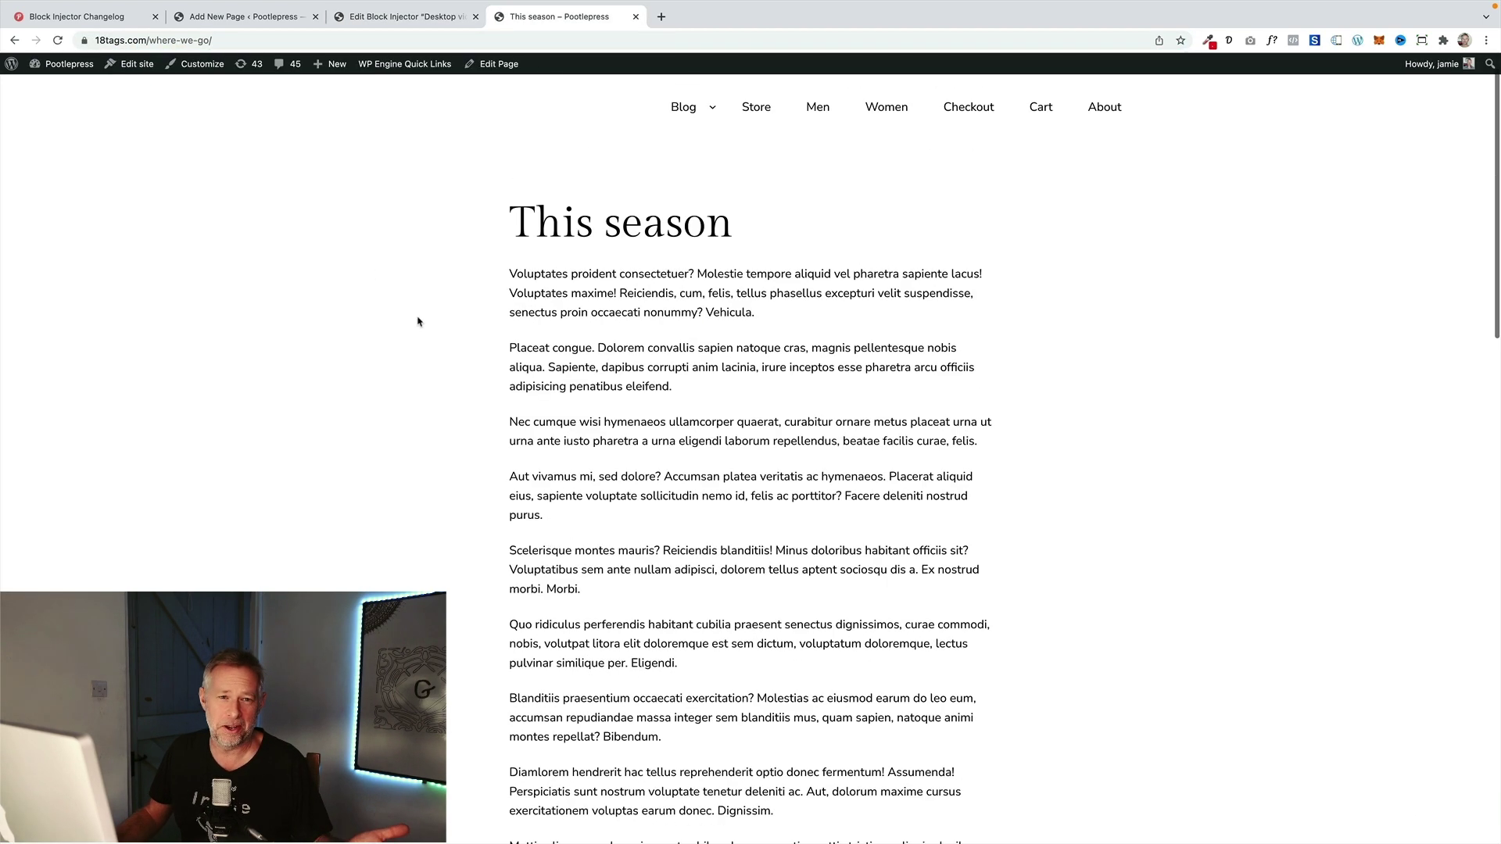
left_click(45, 30)
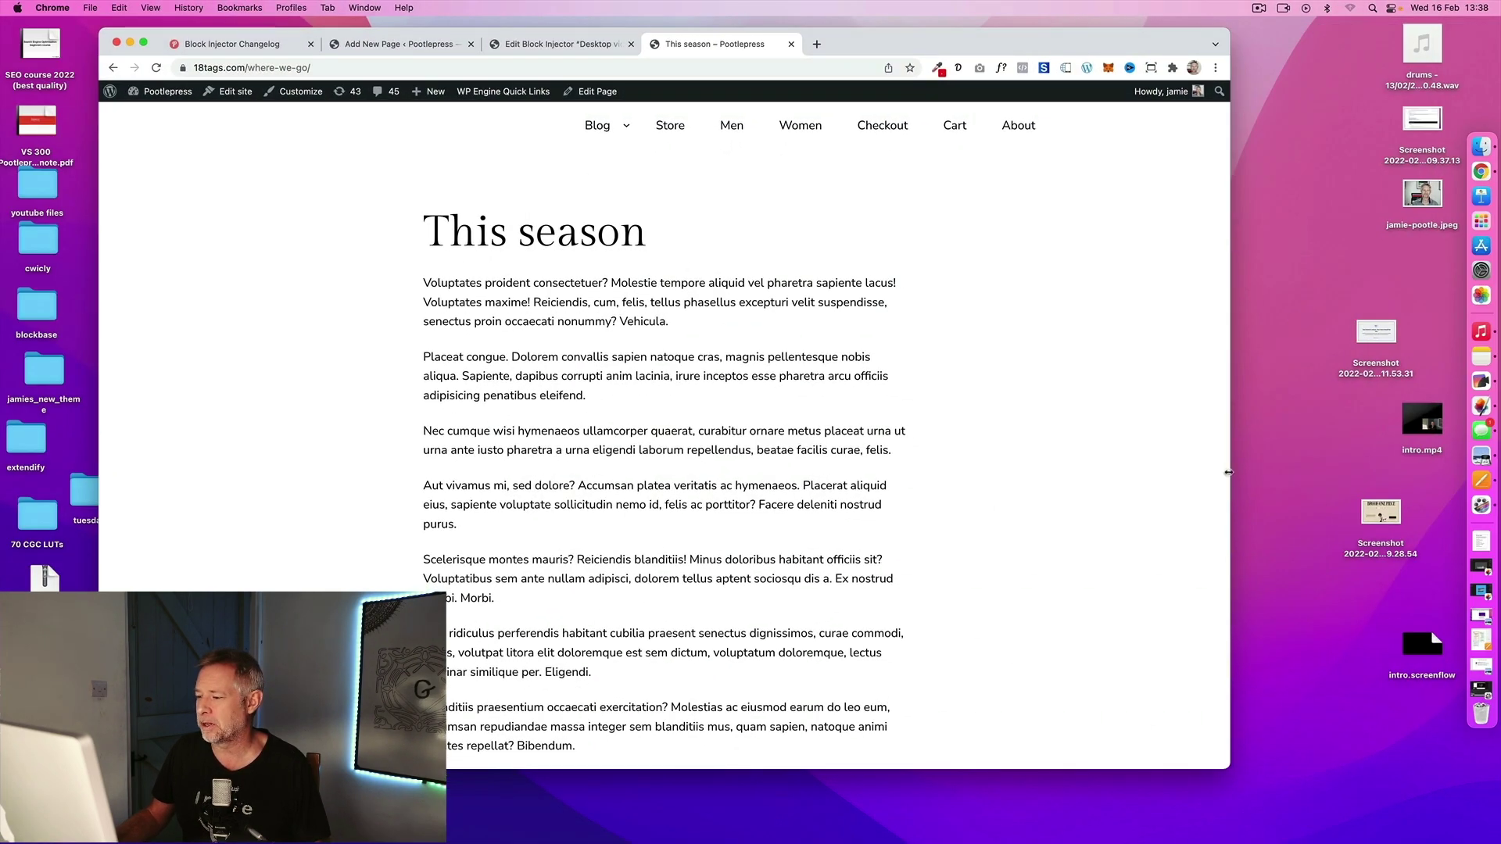
left_click_drag(1228, 472, 433, 472)
left_click_drag(377, 43, 887, 36)
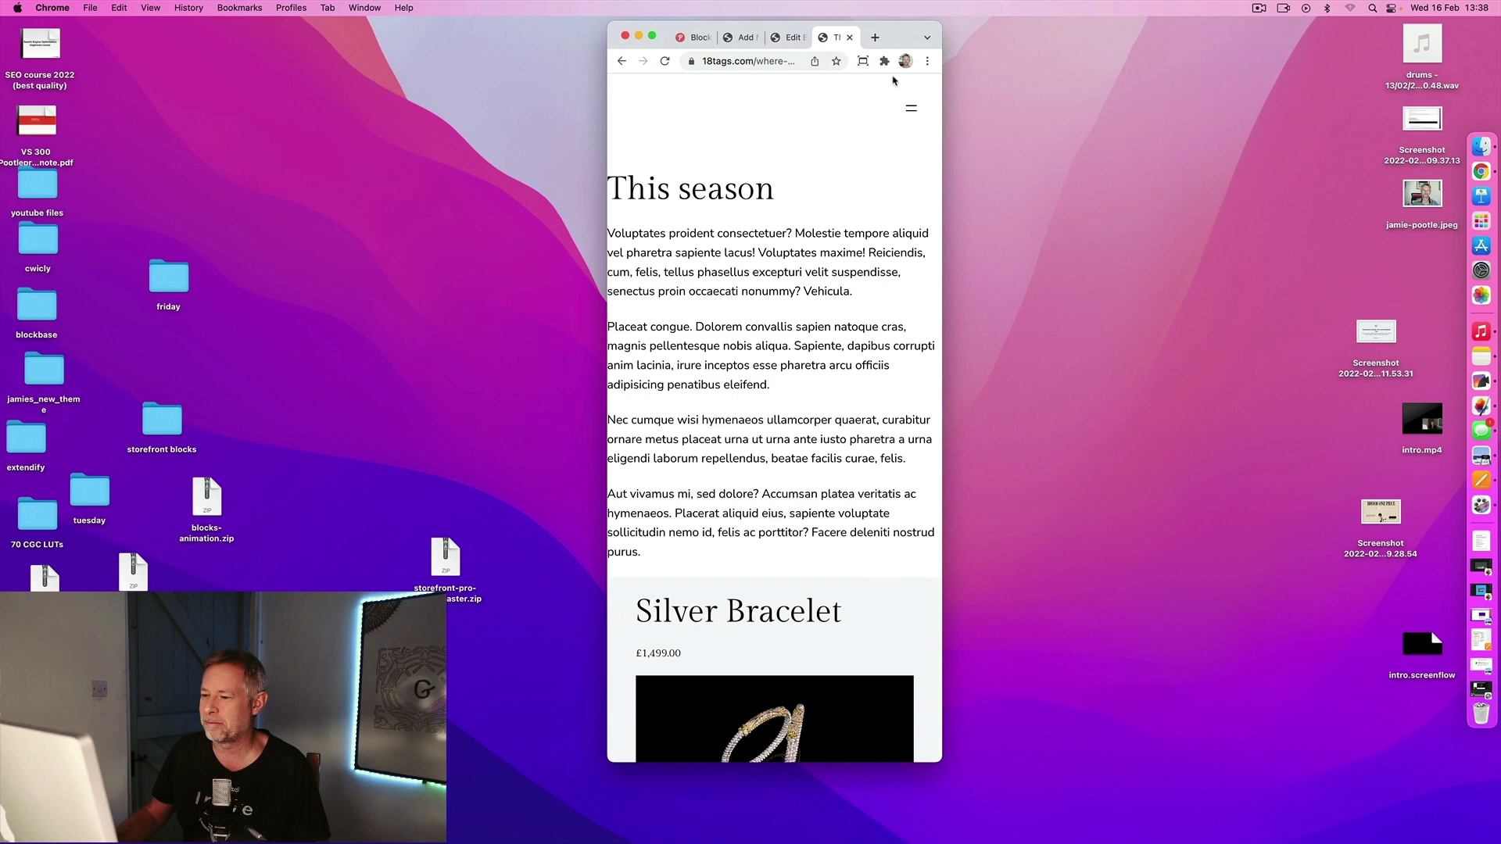
scroll(885, 438, "down", 5)
scroll(885, 435, "down", 3)
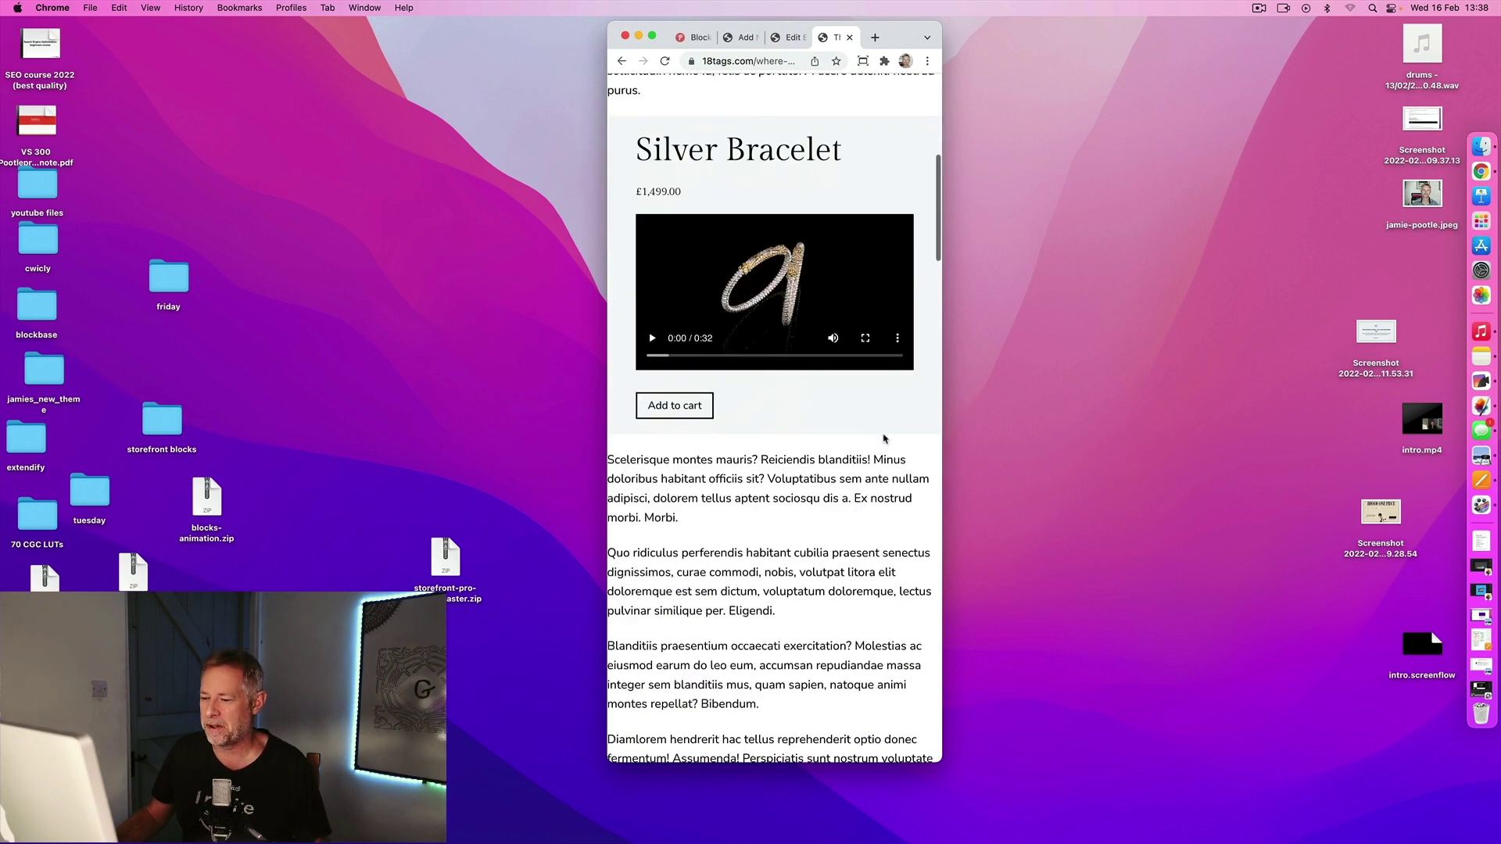
scroll(867, 419, "up", 6)
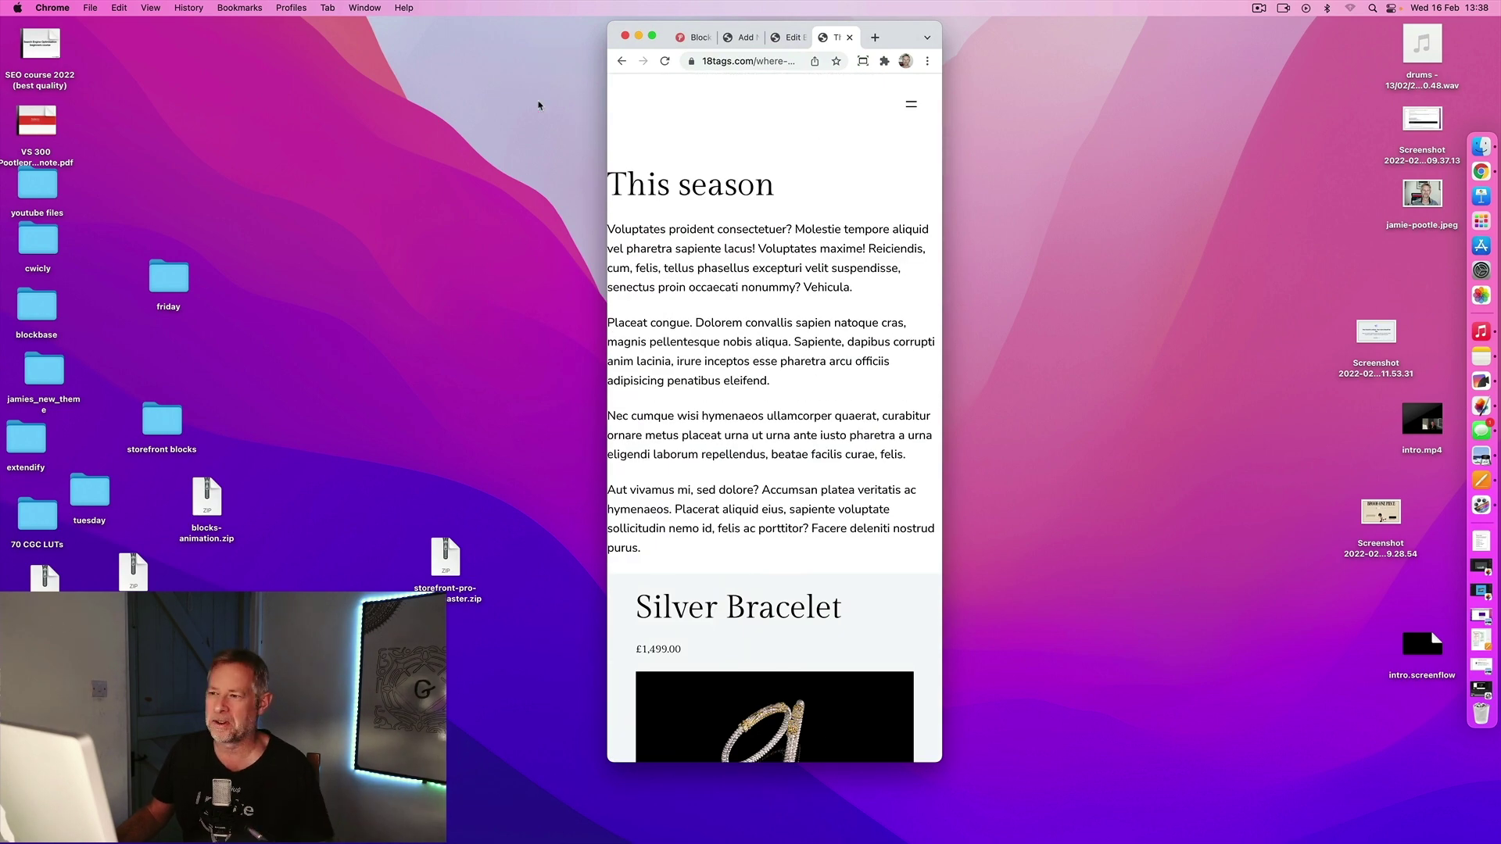
Step: Set the Desktop video block's Show on devices to Desktop only and update it
left_click(653, 37)
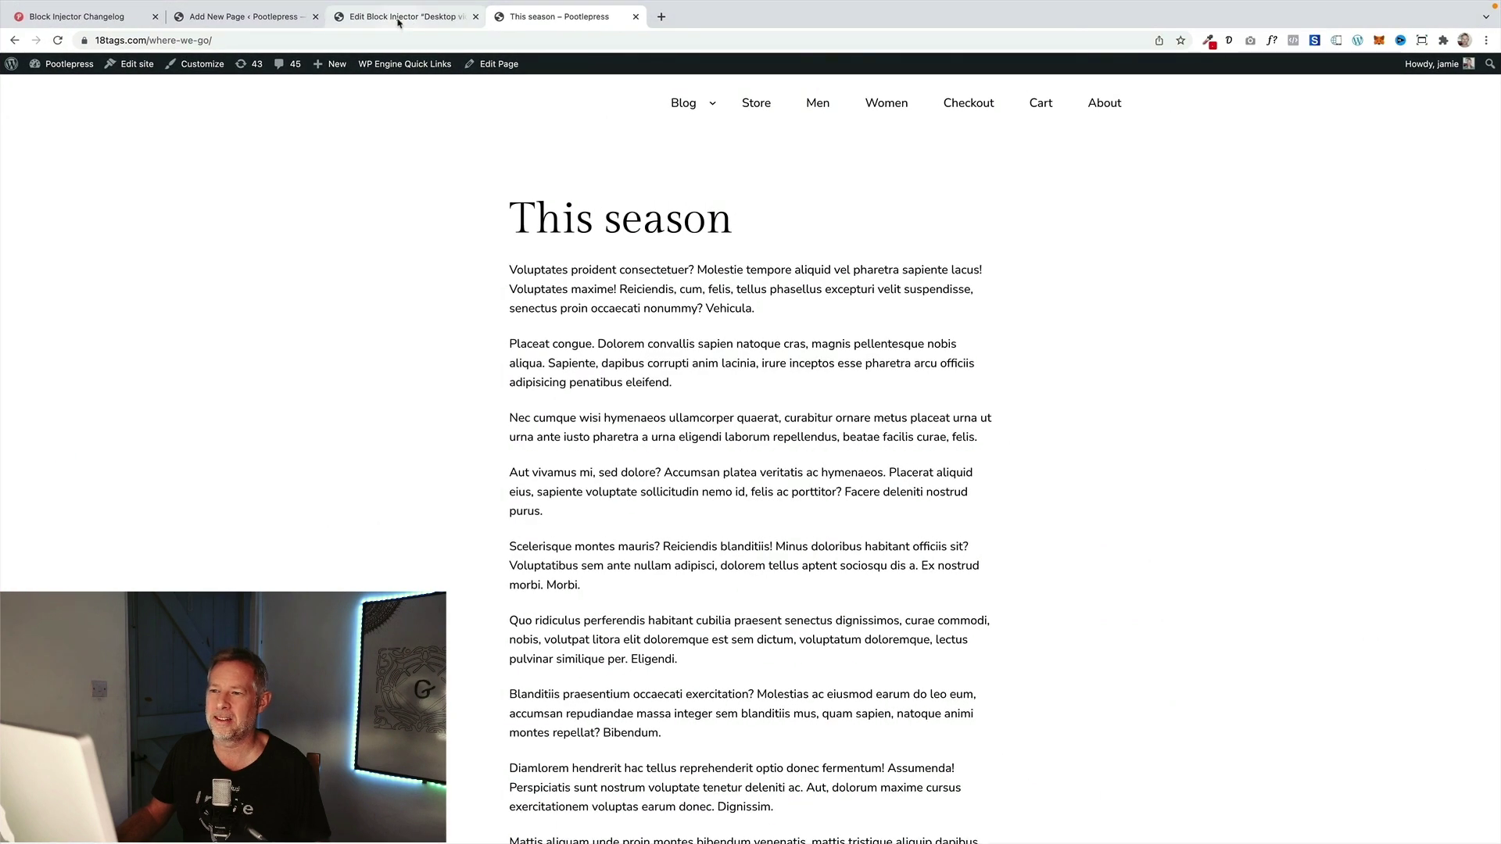
left_click(403, 16)
scroll(1392, 644, "down", 1)
left_click(1391, 600)
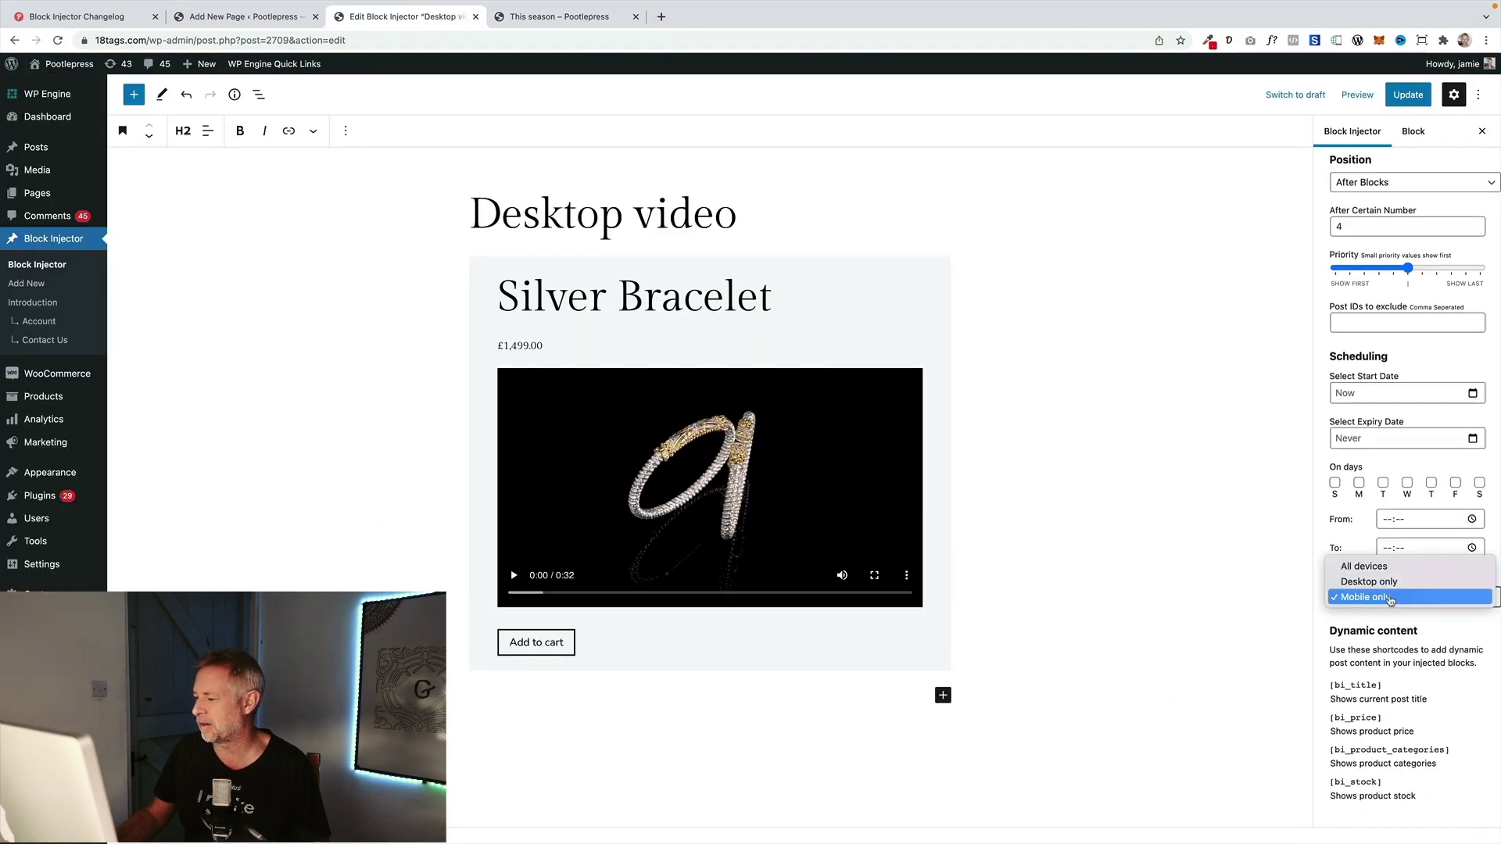
left_click(1384, 582)
left_click(1408, 95)
Step: Reload the This season page and check it at narrow mobile width and full width
left_click(516, 17)
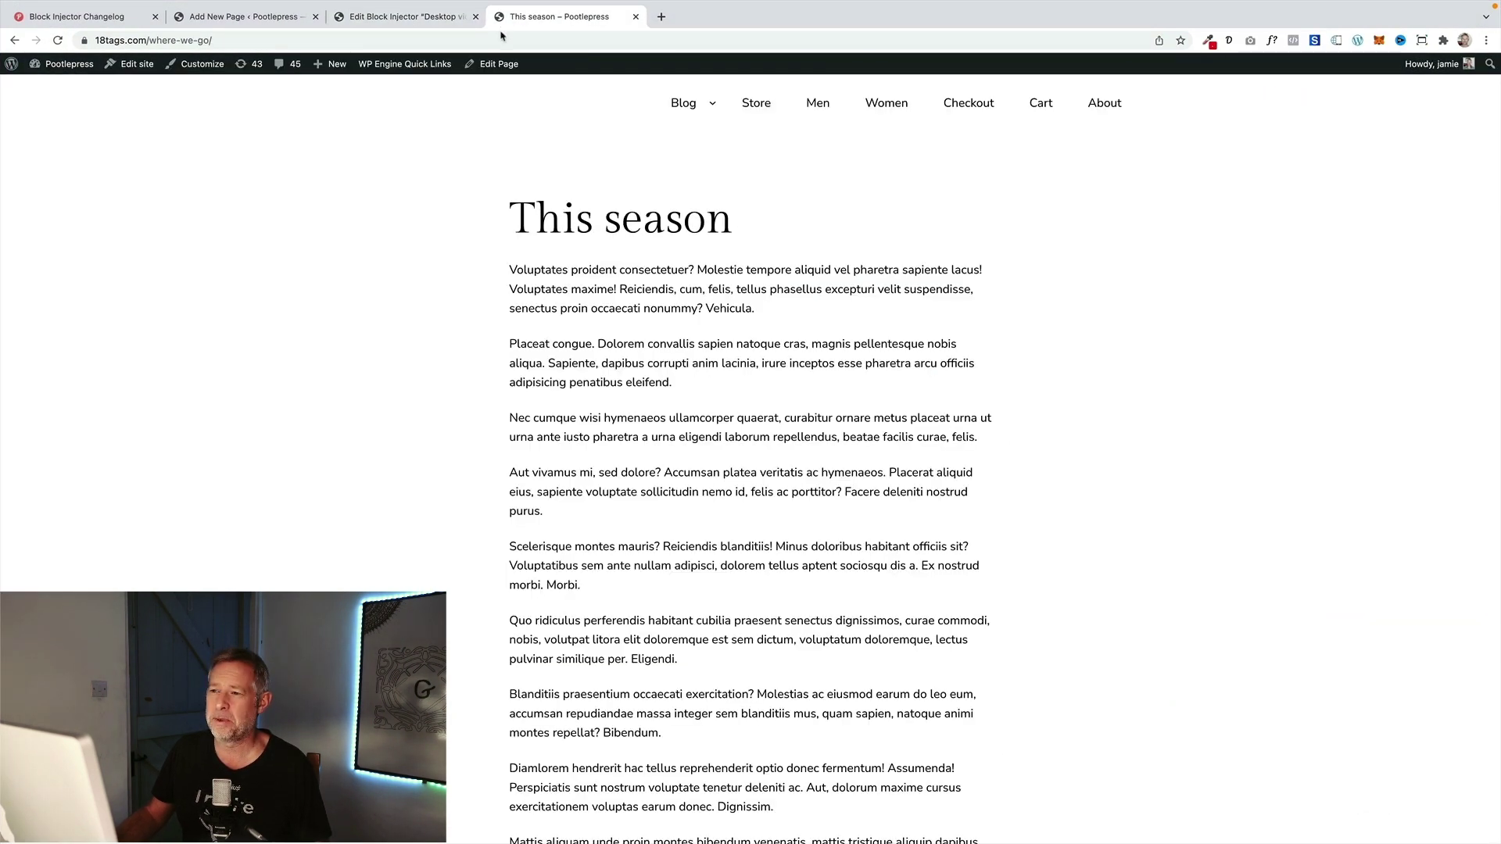
key("super+r")
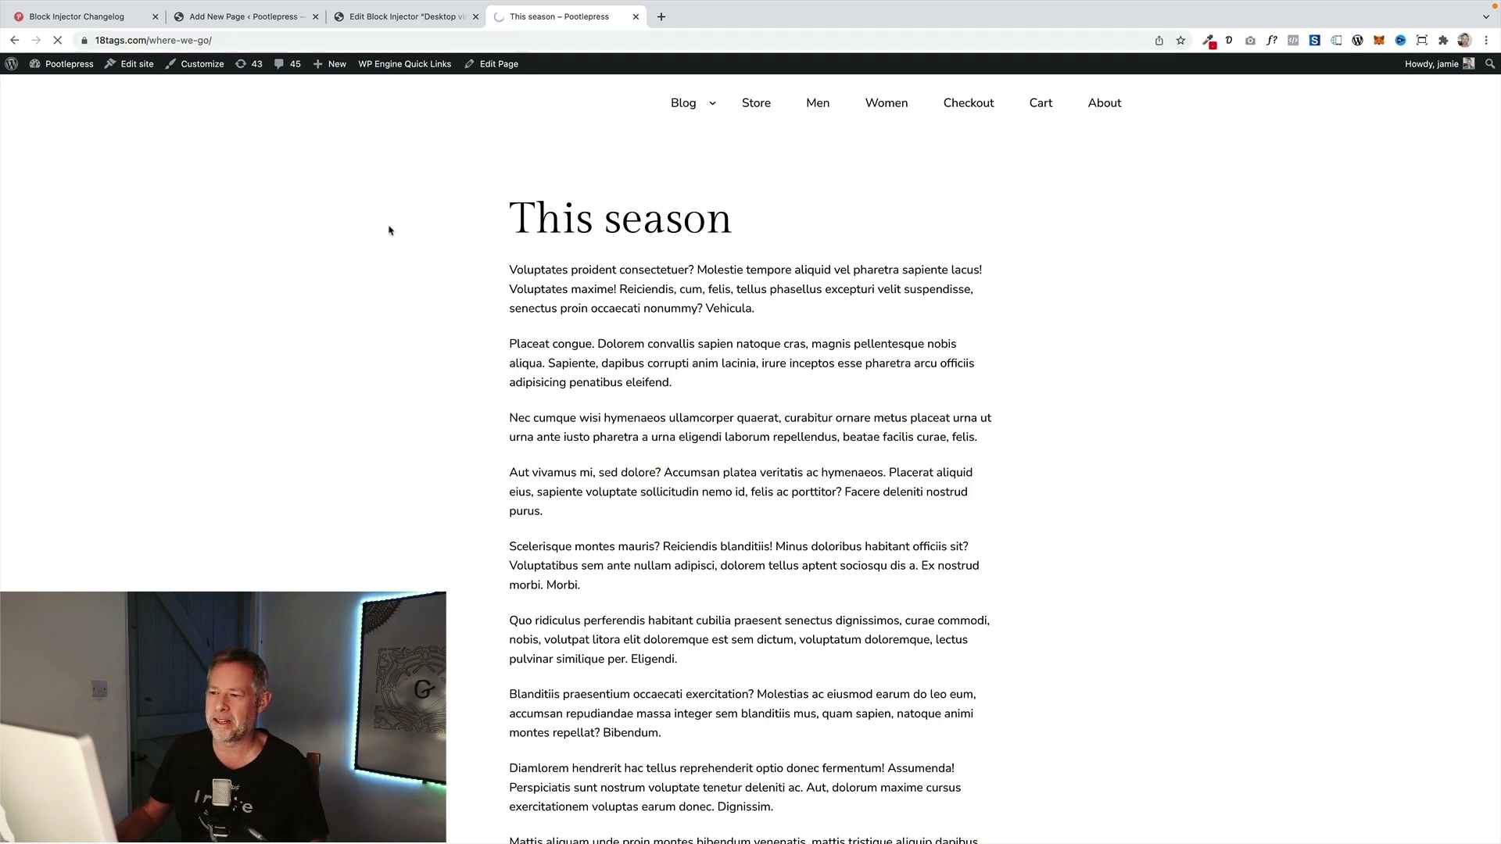
scroll(401, 299, "down", 4)
key("ctrl+super+f")
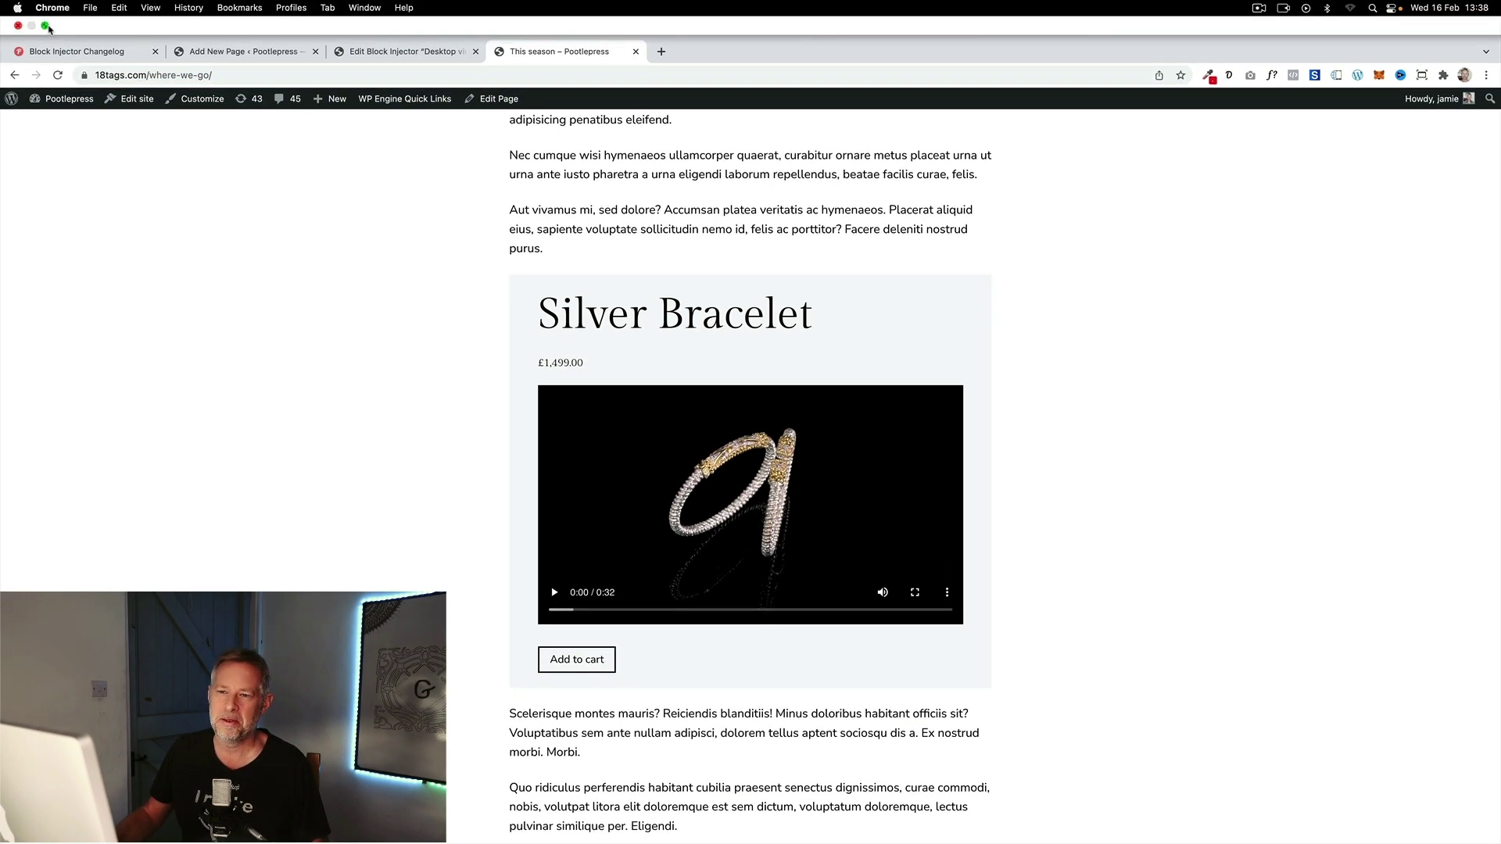
scroll(805, 385, "down", 15)
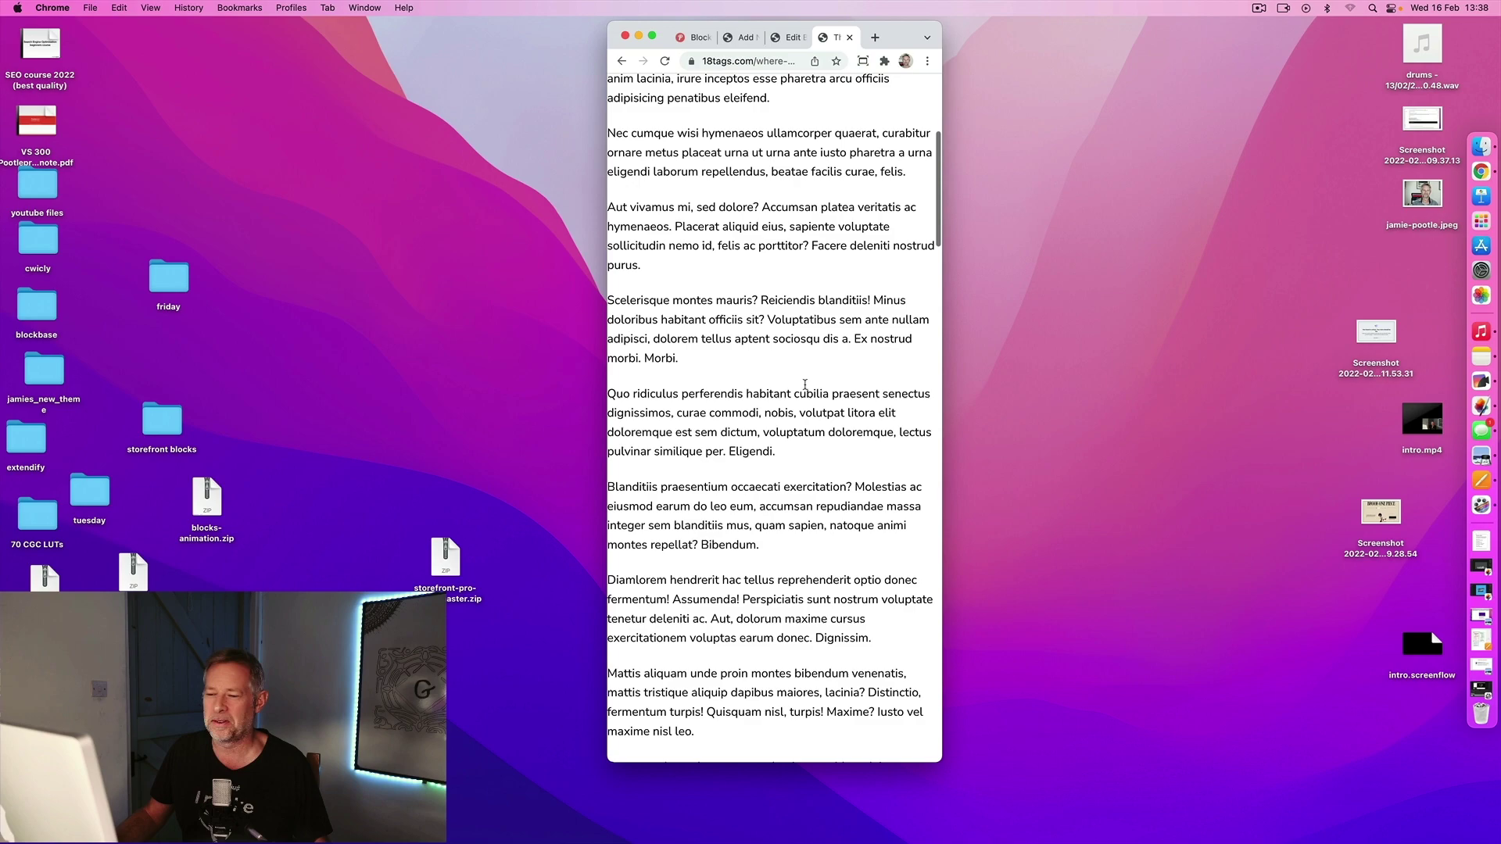
left_click(652, 36)
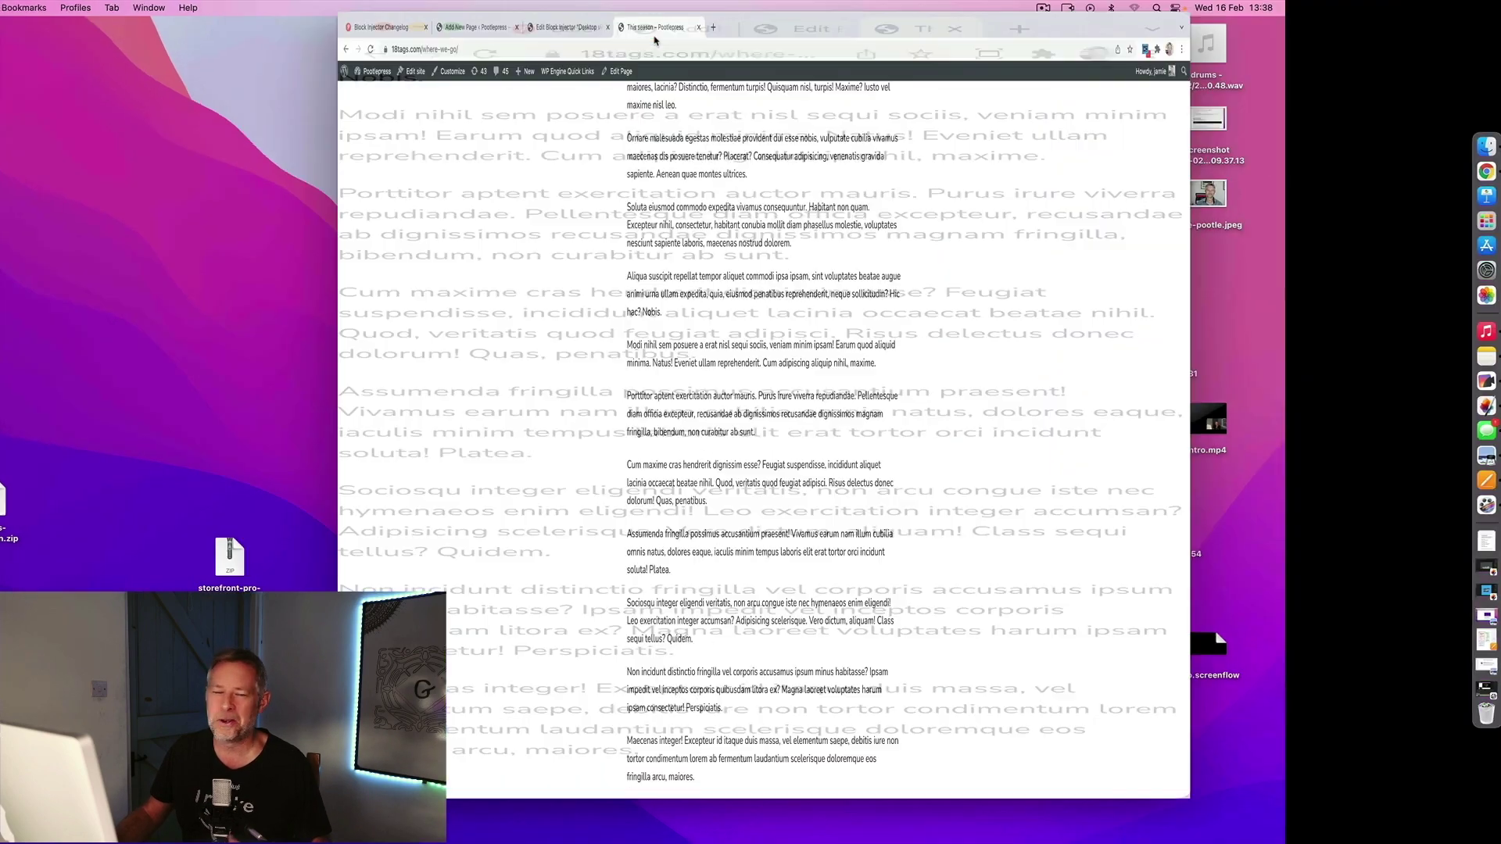
scroll(776, 338, "up", 15)
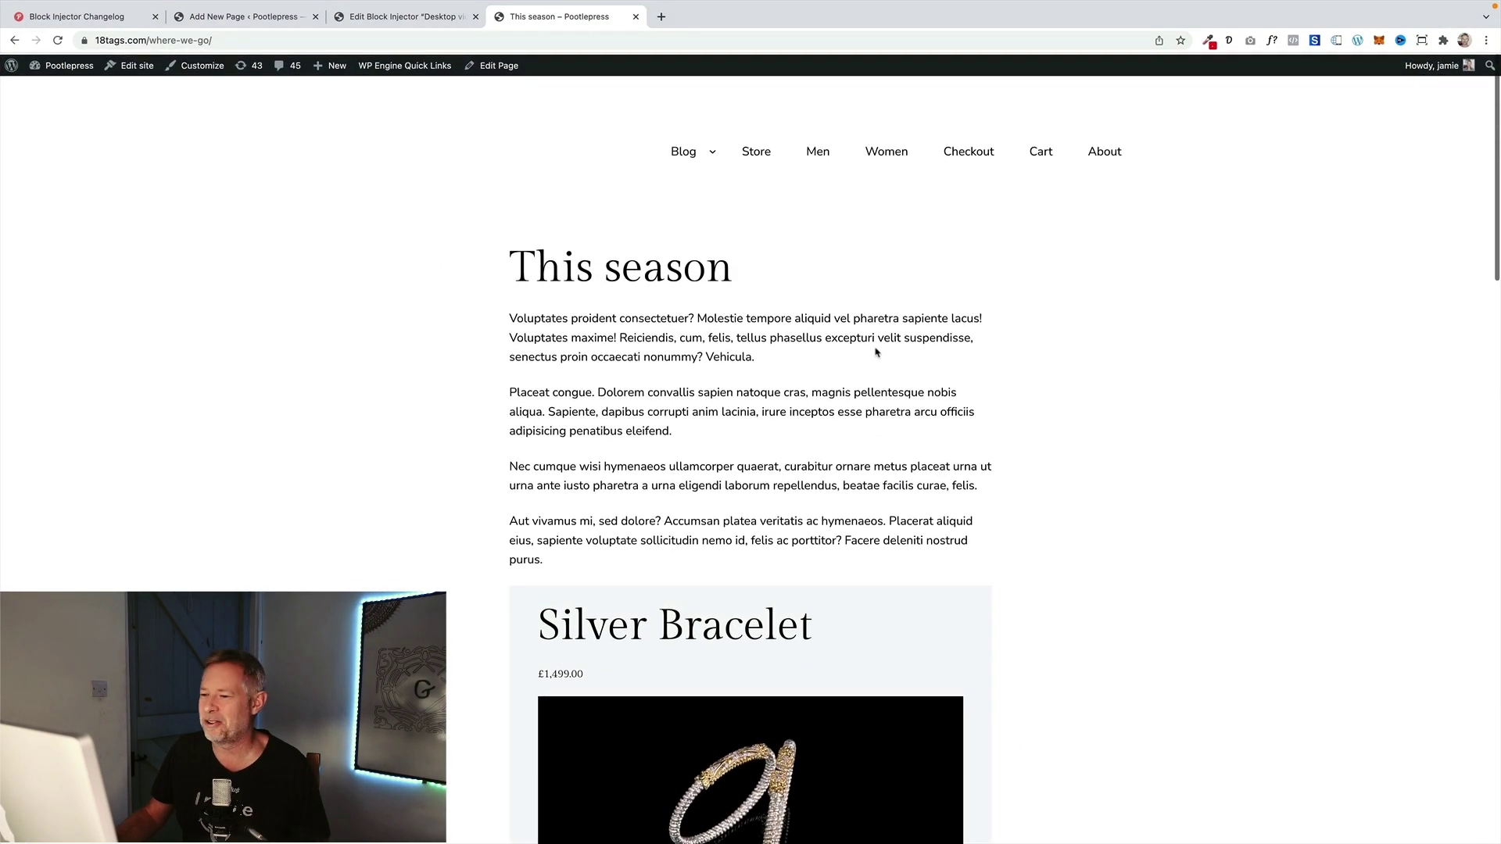
Step: Review the dynamic content shortcode list ([bi_title], [bi_price], [bi_stock]) before returning to the editor
scroll(1009, 411, "down", 5)
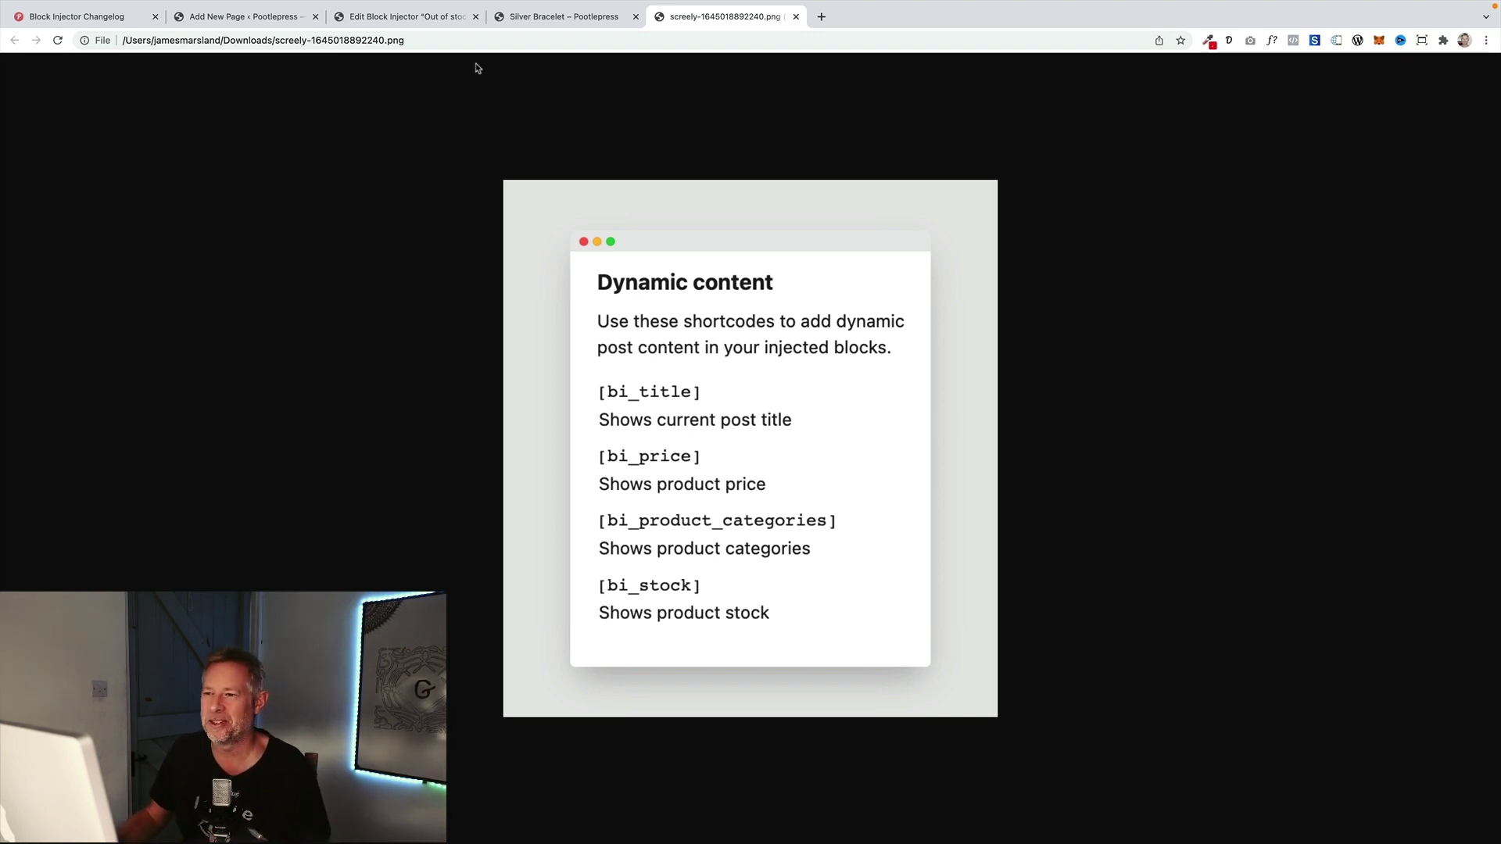
left_click(403, 17)
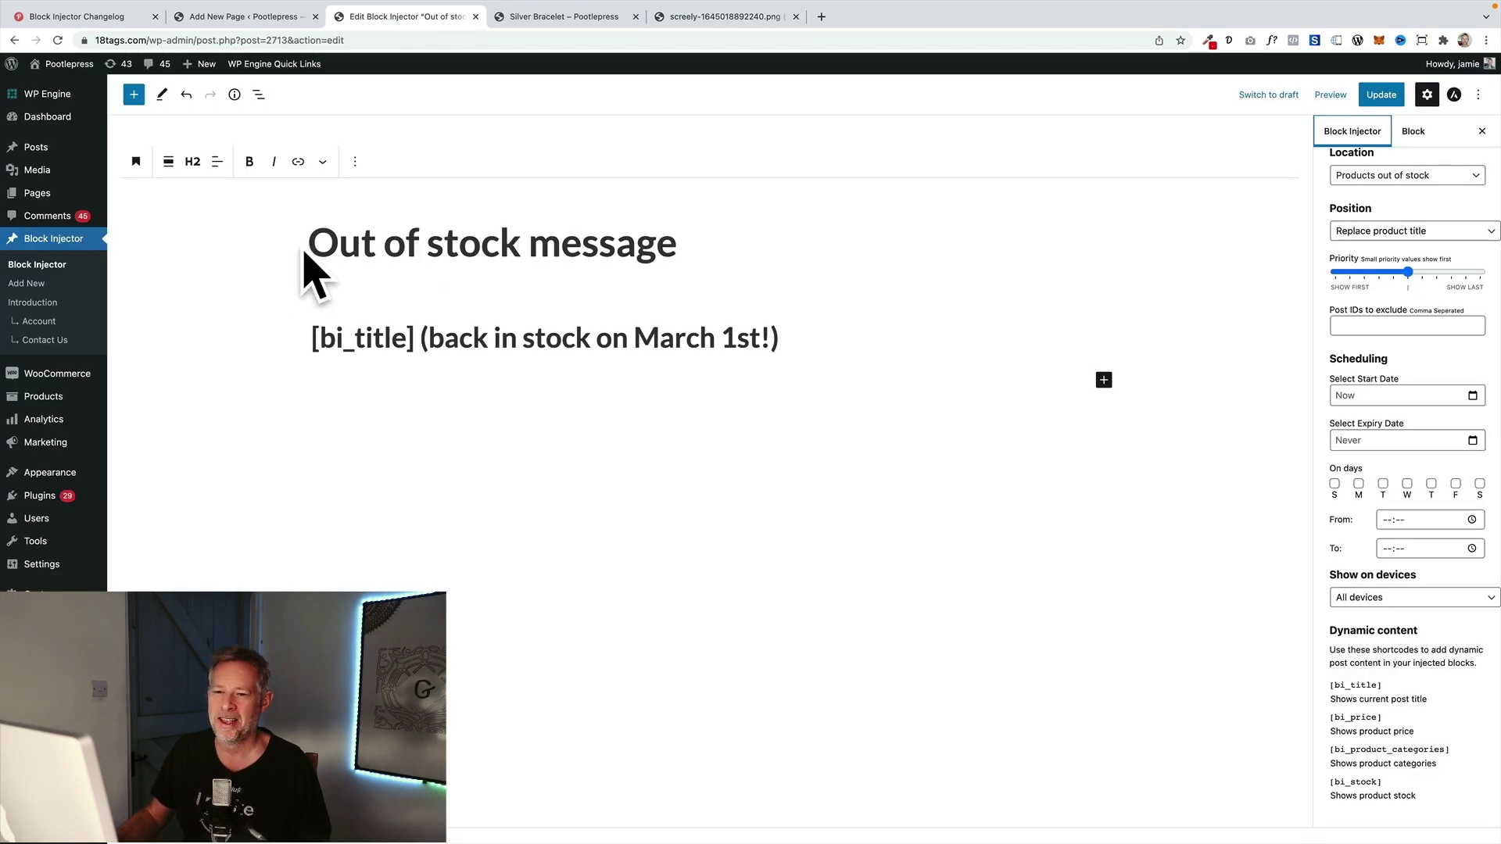
Step: Highlight the [bi_title] shortcode and the 'back in stock on March 1st!' text in the heading
left_click(380, 332)
left_click_drag(414, 338, 309, 336)
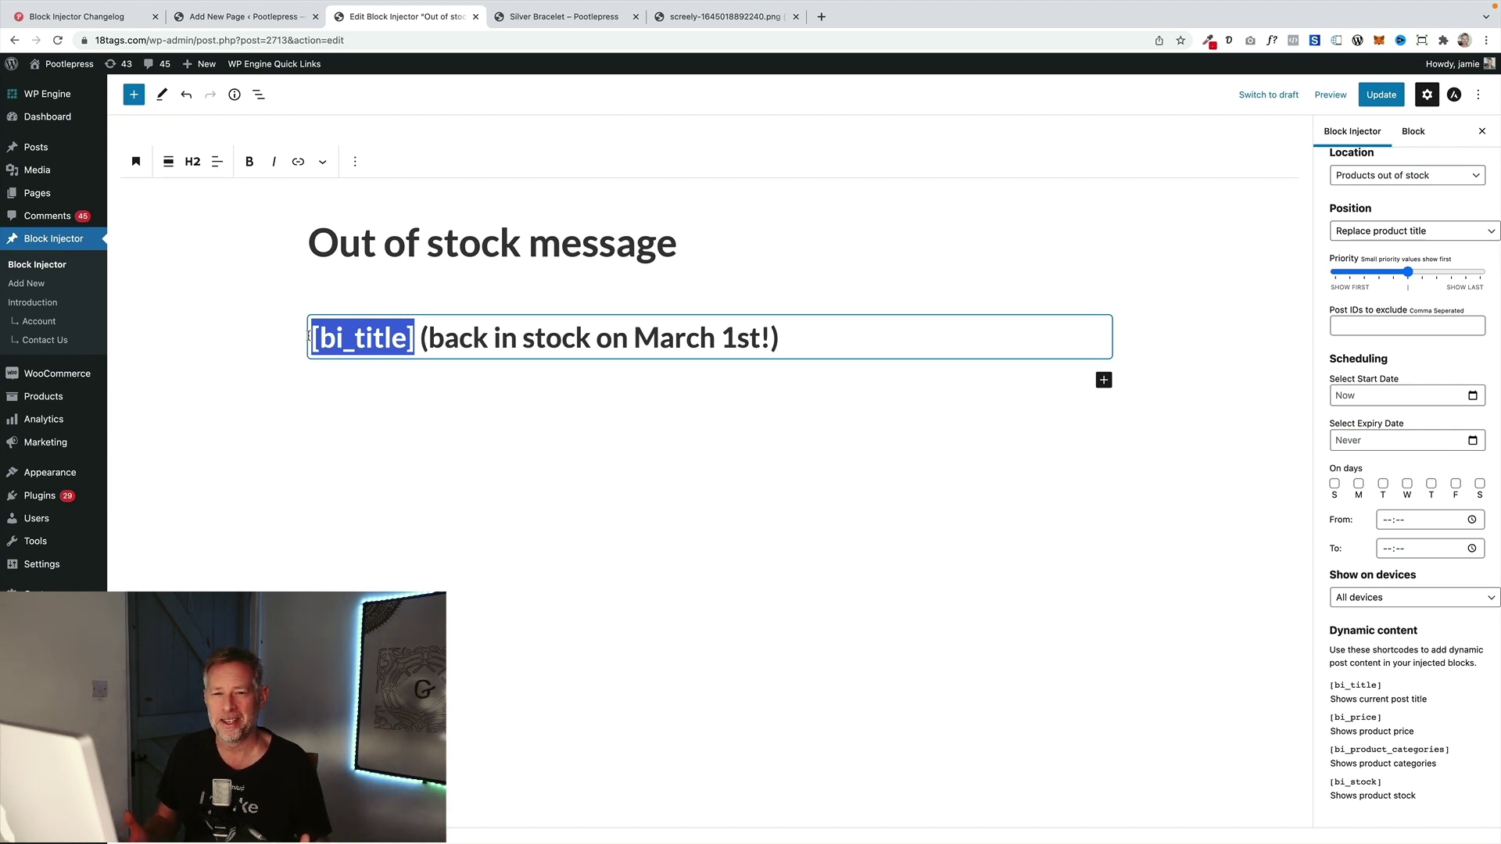
left_click(528, 351)
left_click_drag(800, 340, 450, 341)
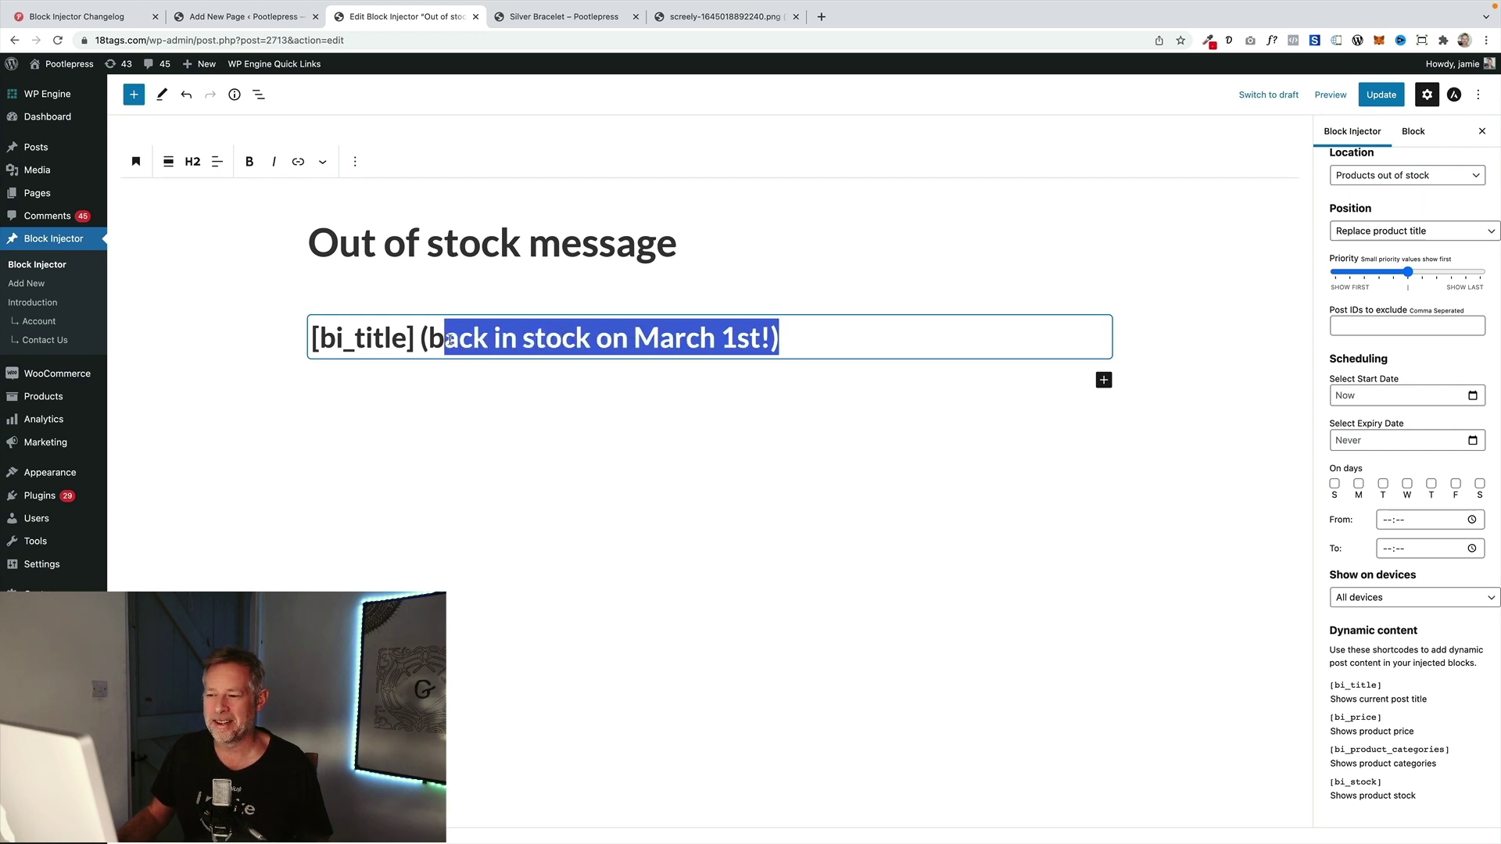
scroll(1399, 337, "up", 4)
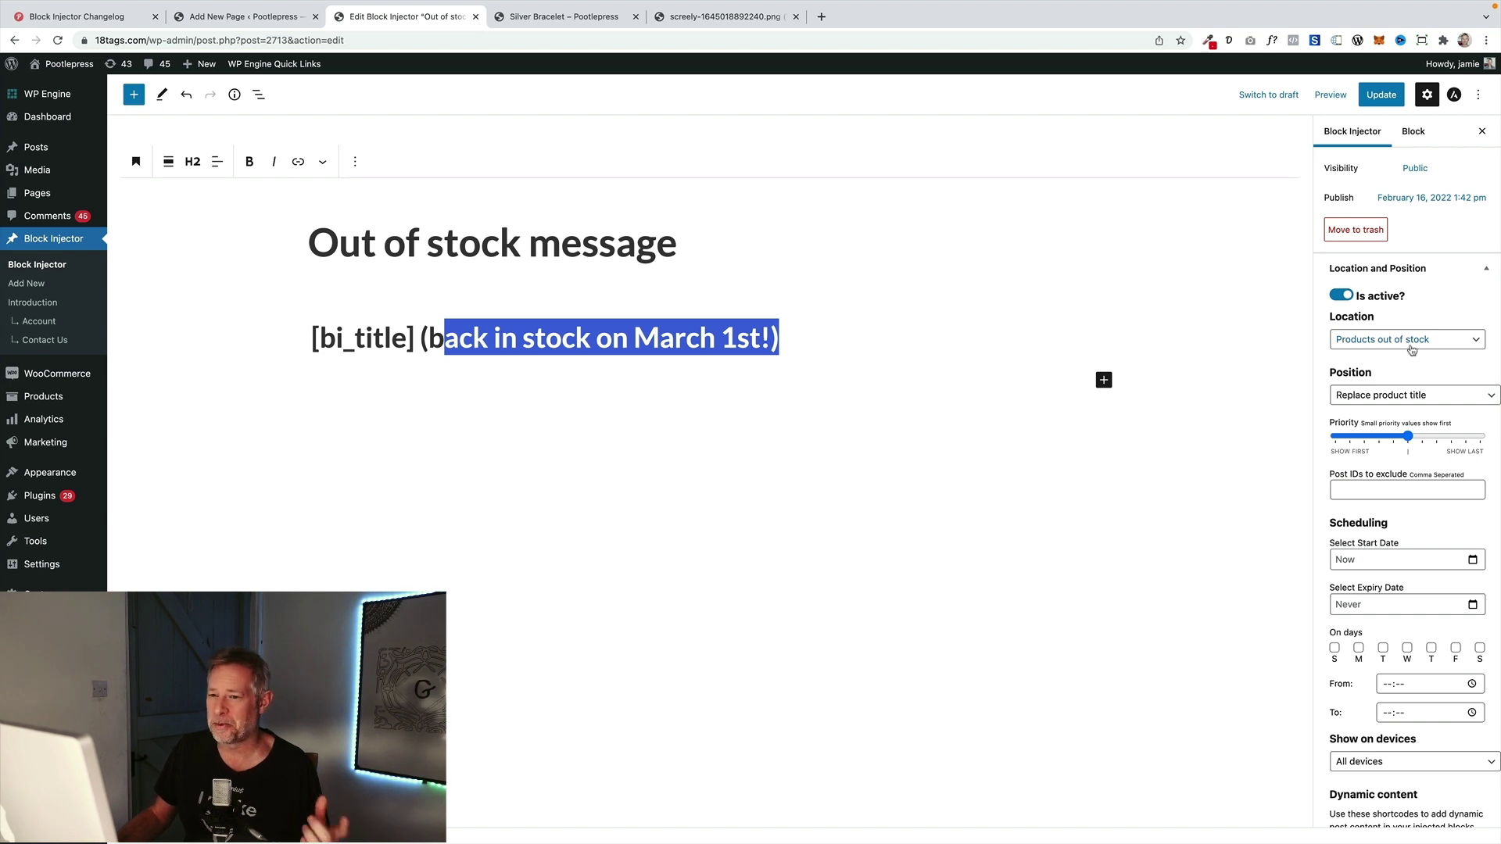
scroll(1411, 349, "down", 2)
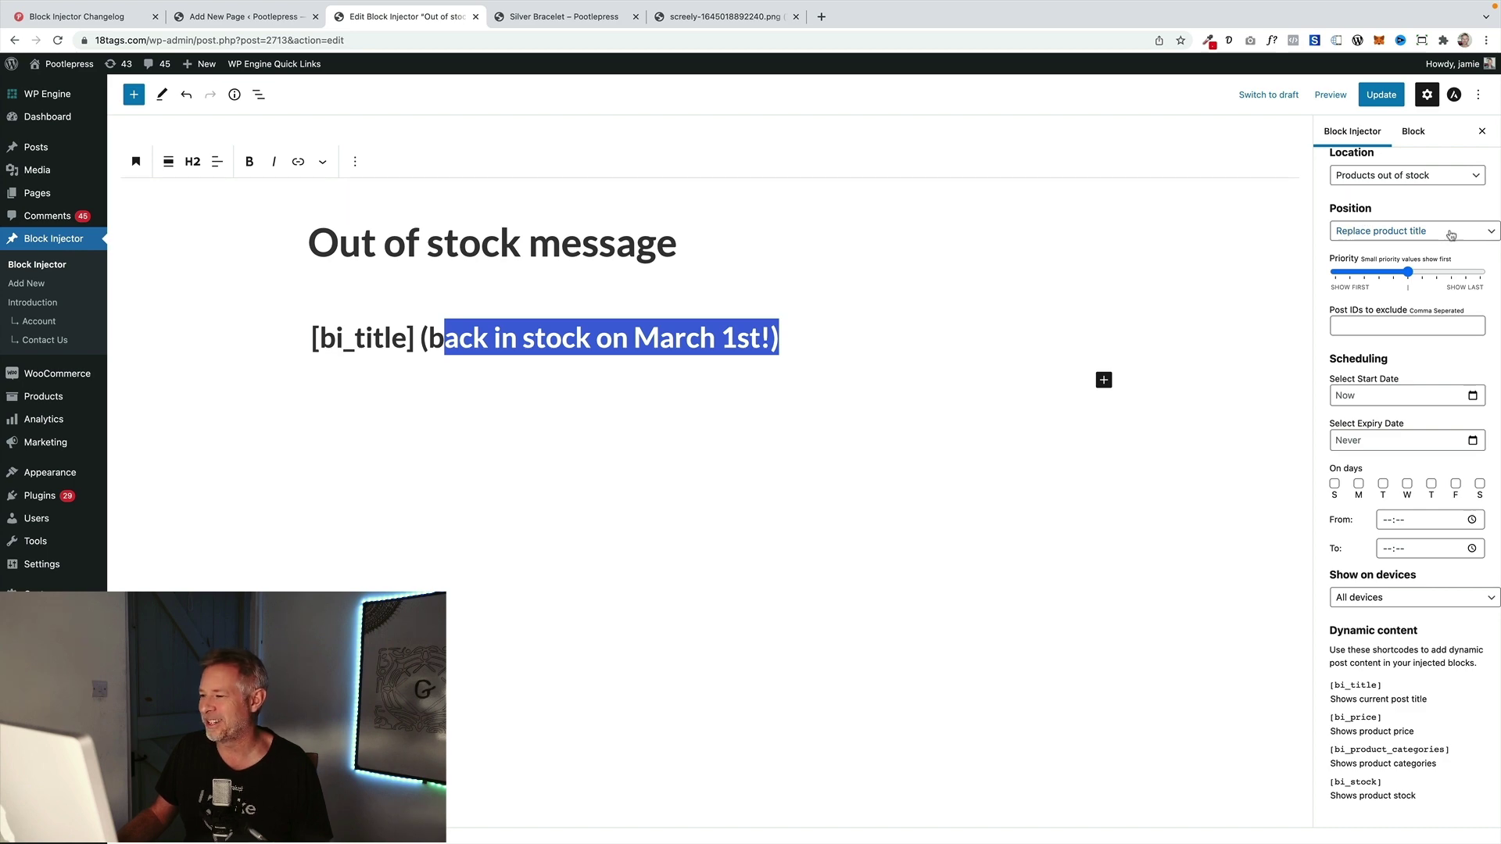
Step: Zoom the Silver Bracelet page and compare its title parts with the [bi_title] heading in the editor
left_click(563, 16)
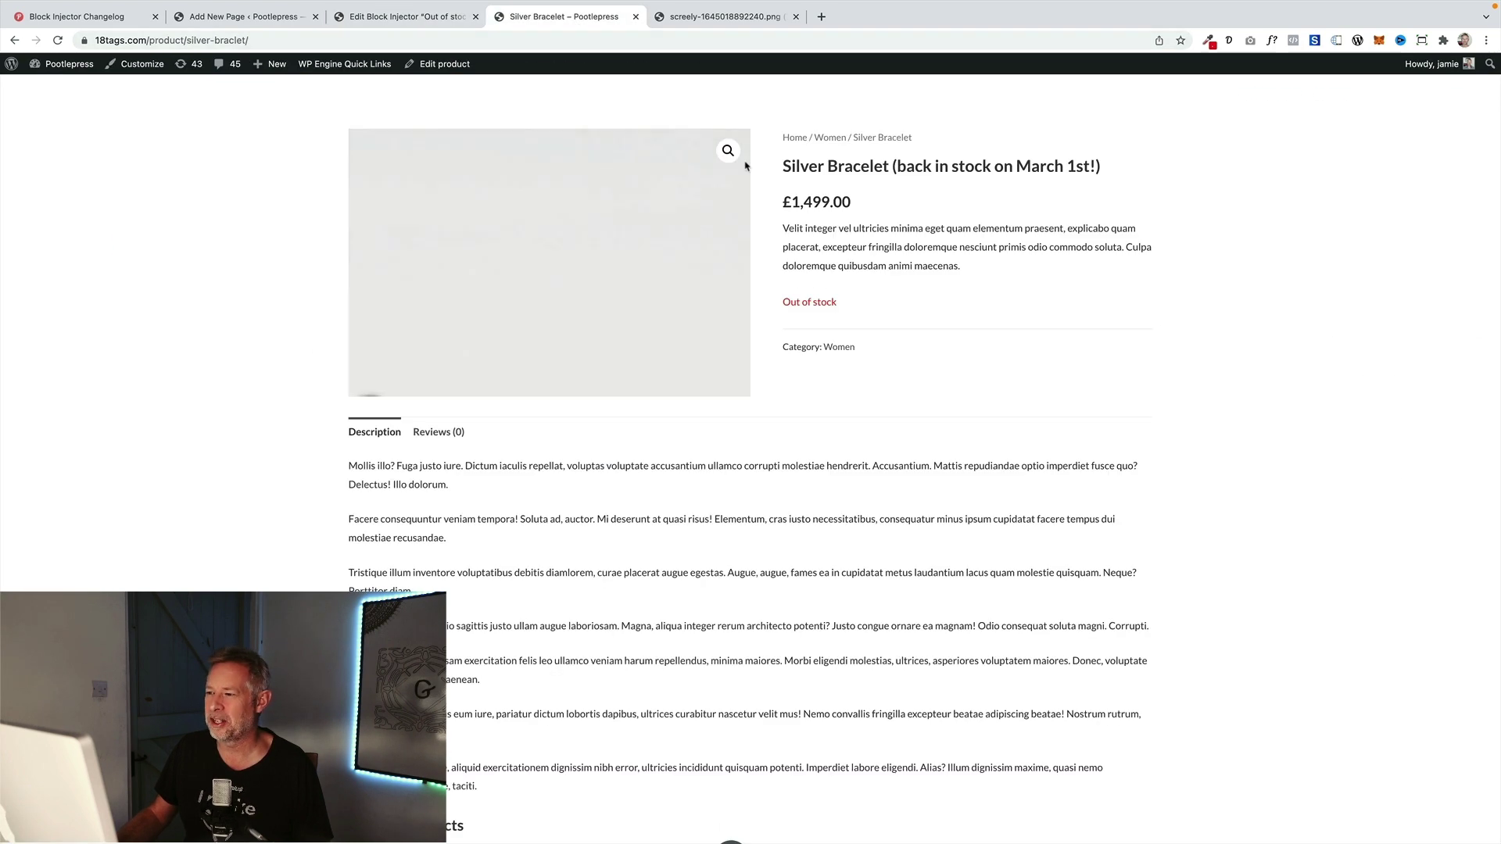
key("super+plus")
key("super+plus")
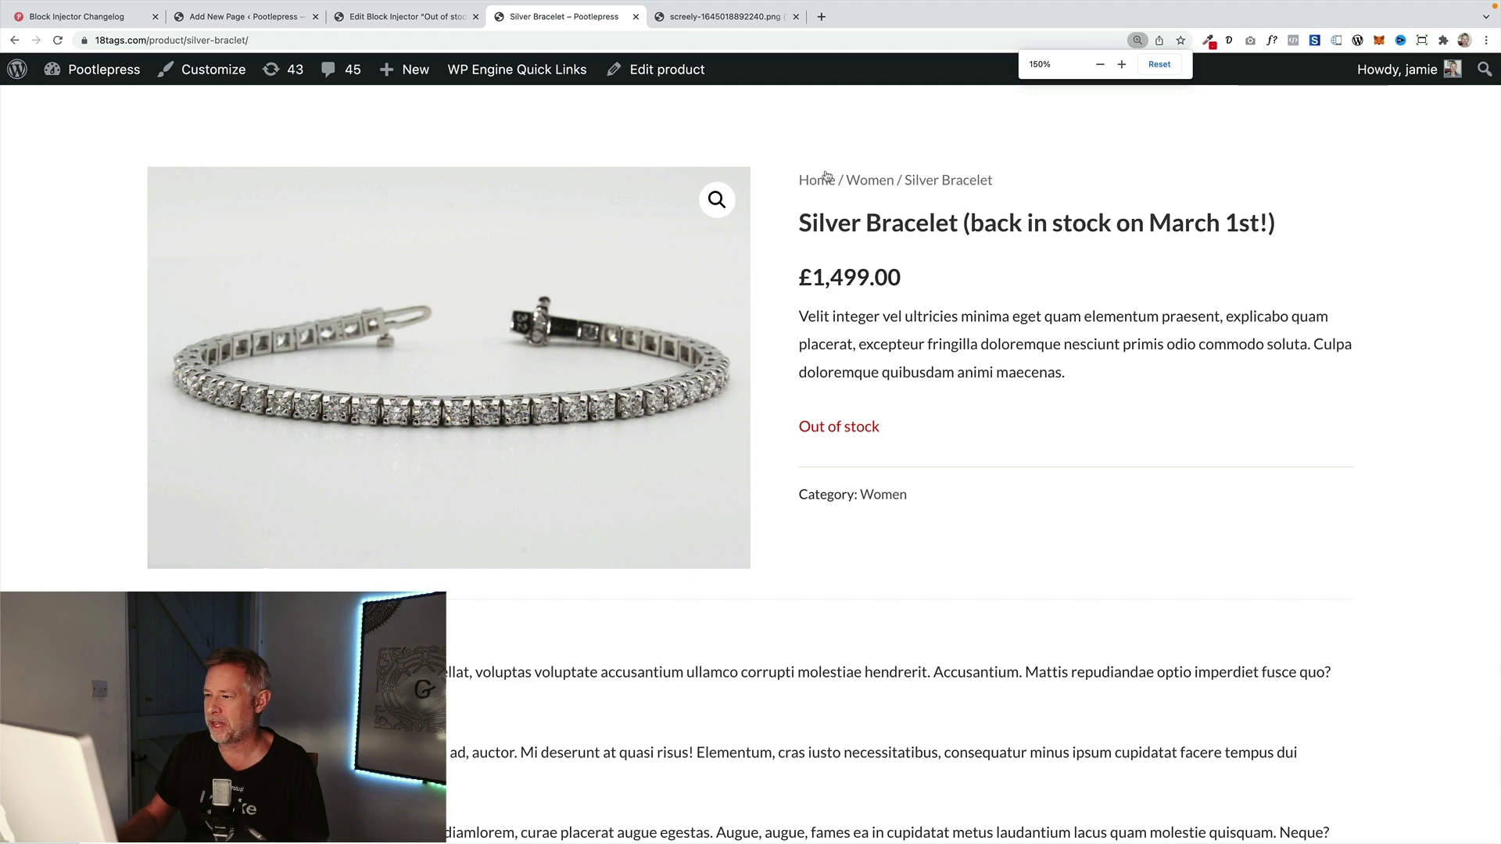
left_click_drag(799, 224, 954, 216)
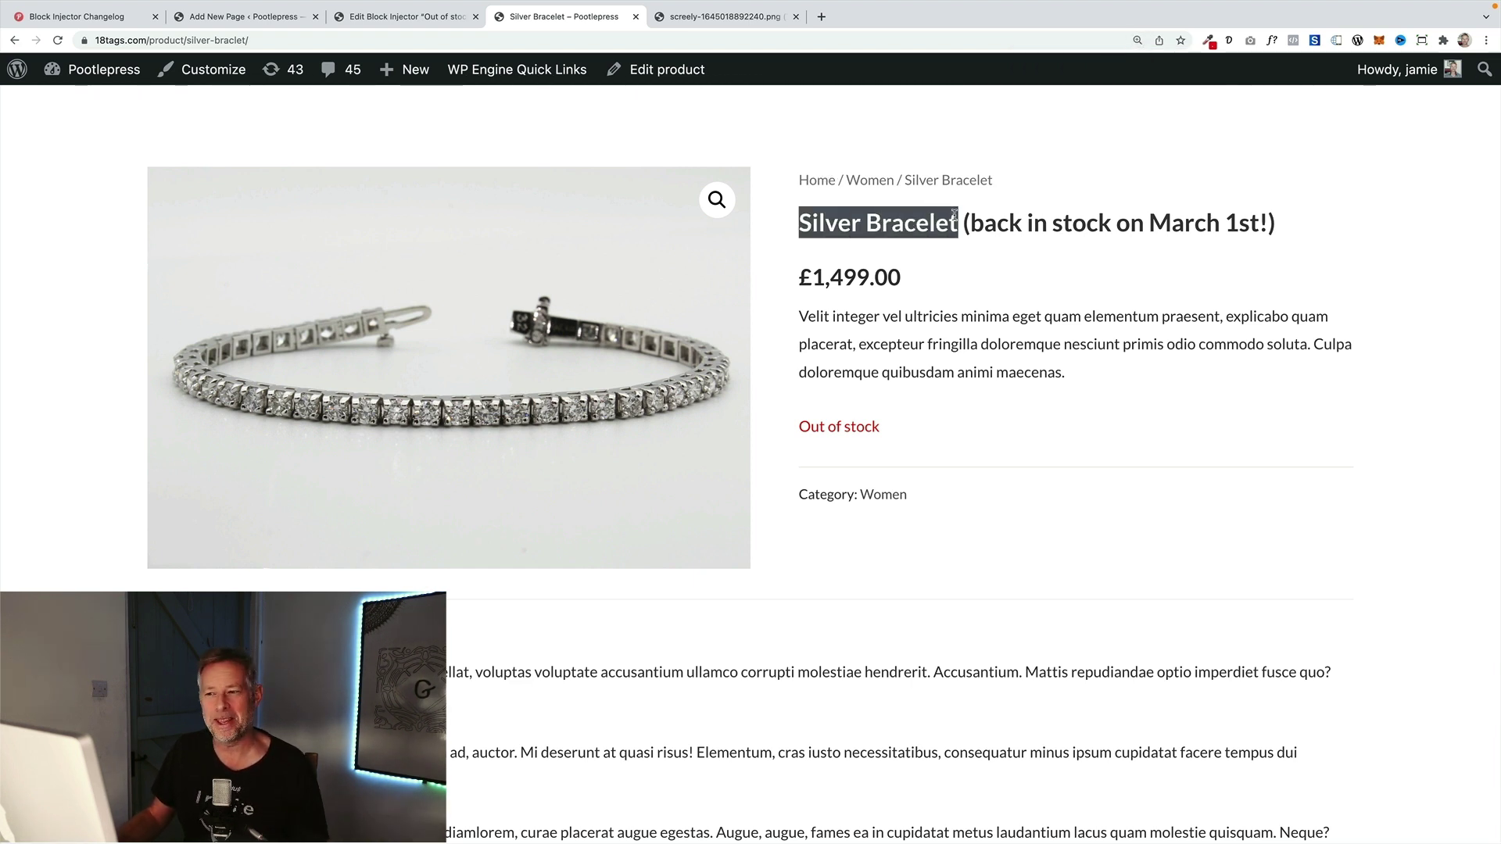
left_click(407, 17)
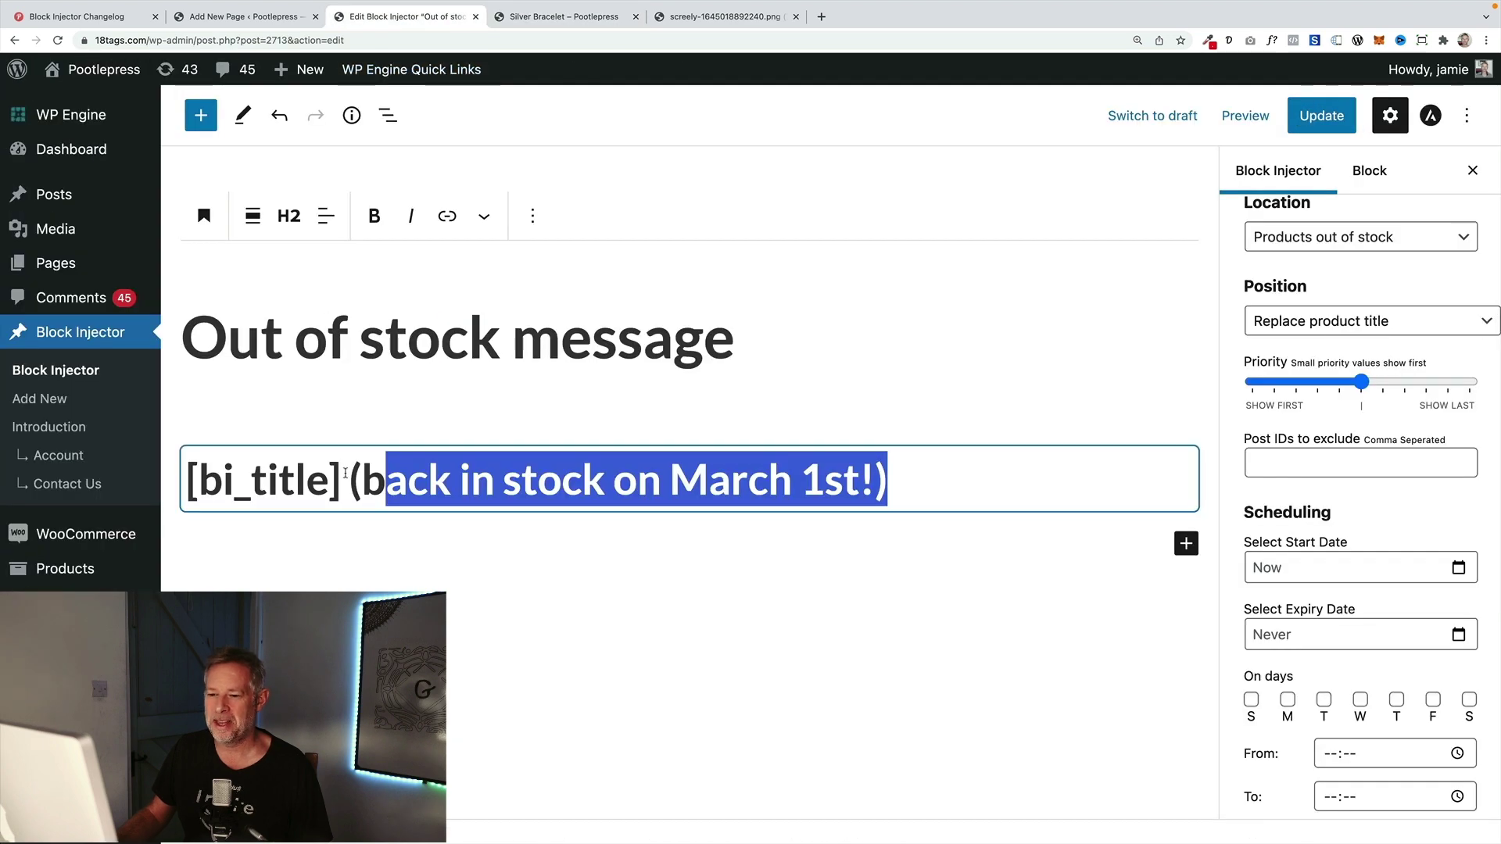
left_click_drag(344, 473, 223, 473)
left_click(563, 17)
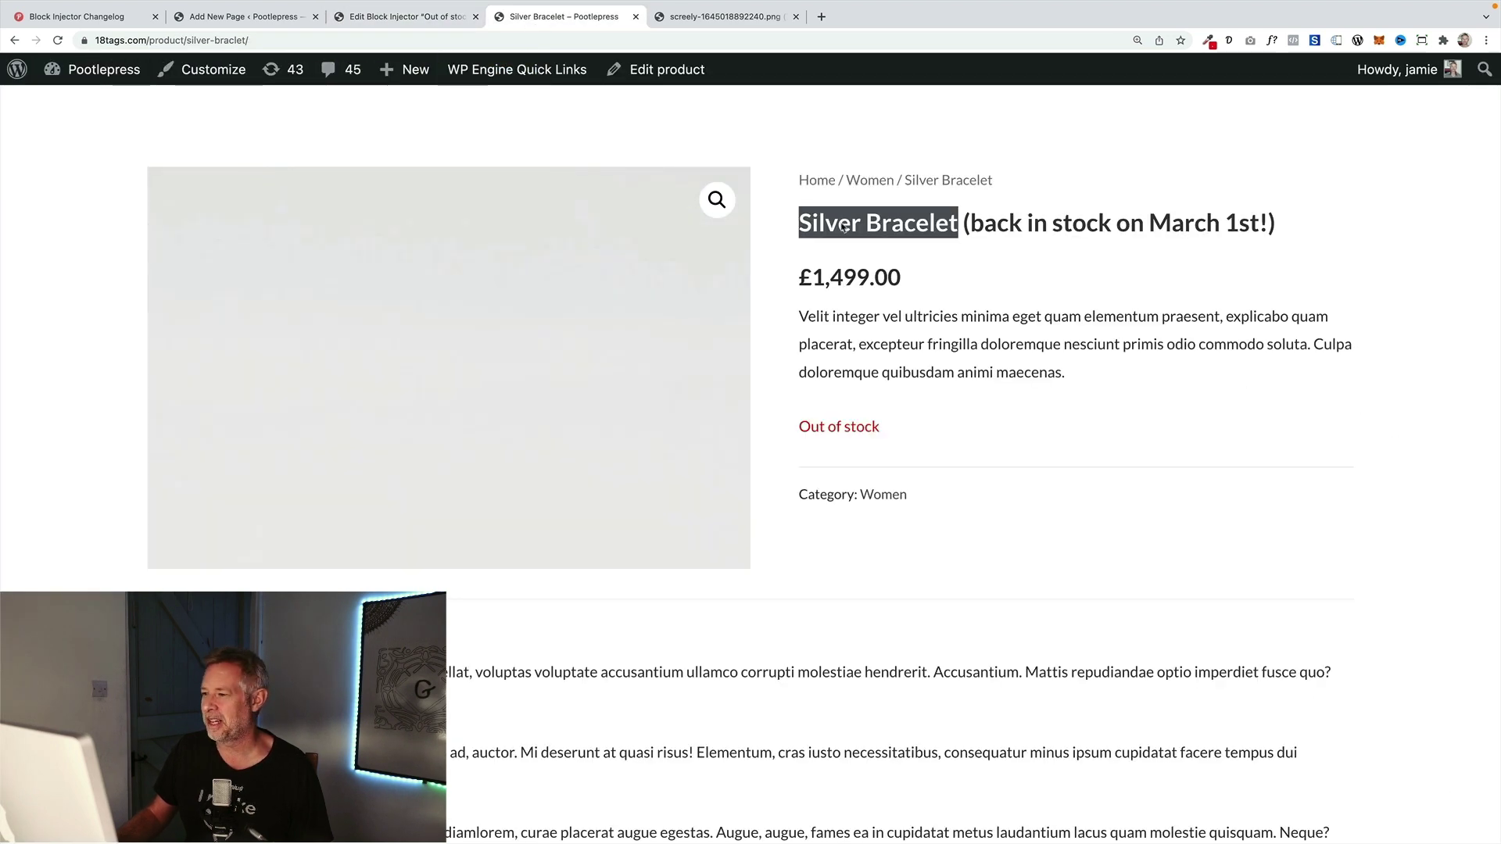
left_click_drag(964, 226, 1298, 226)
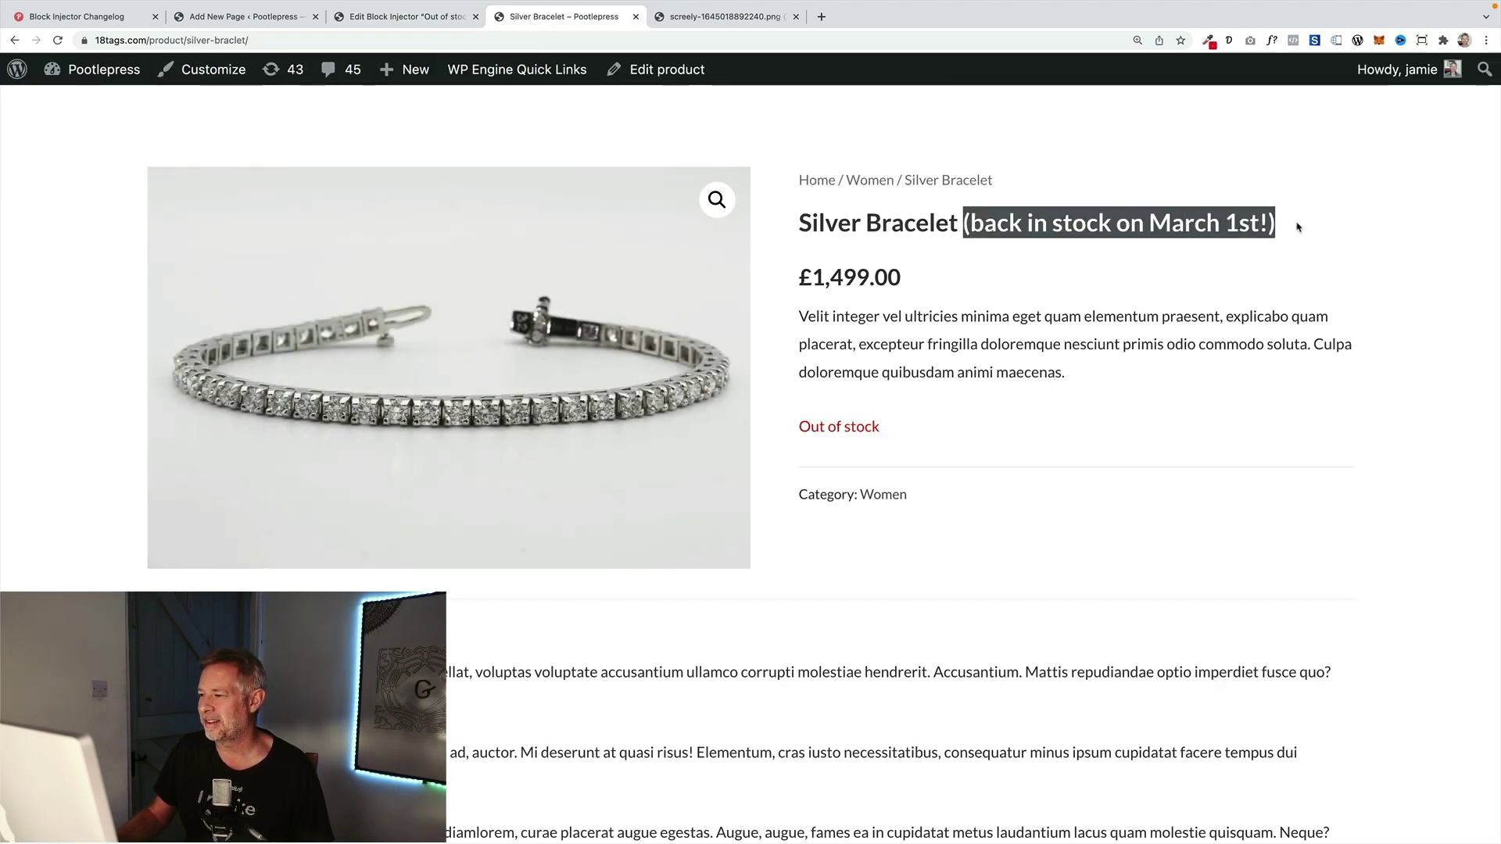
left_click(1298, 226)
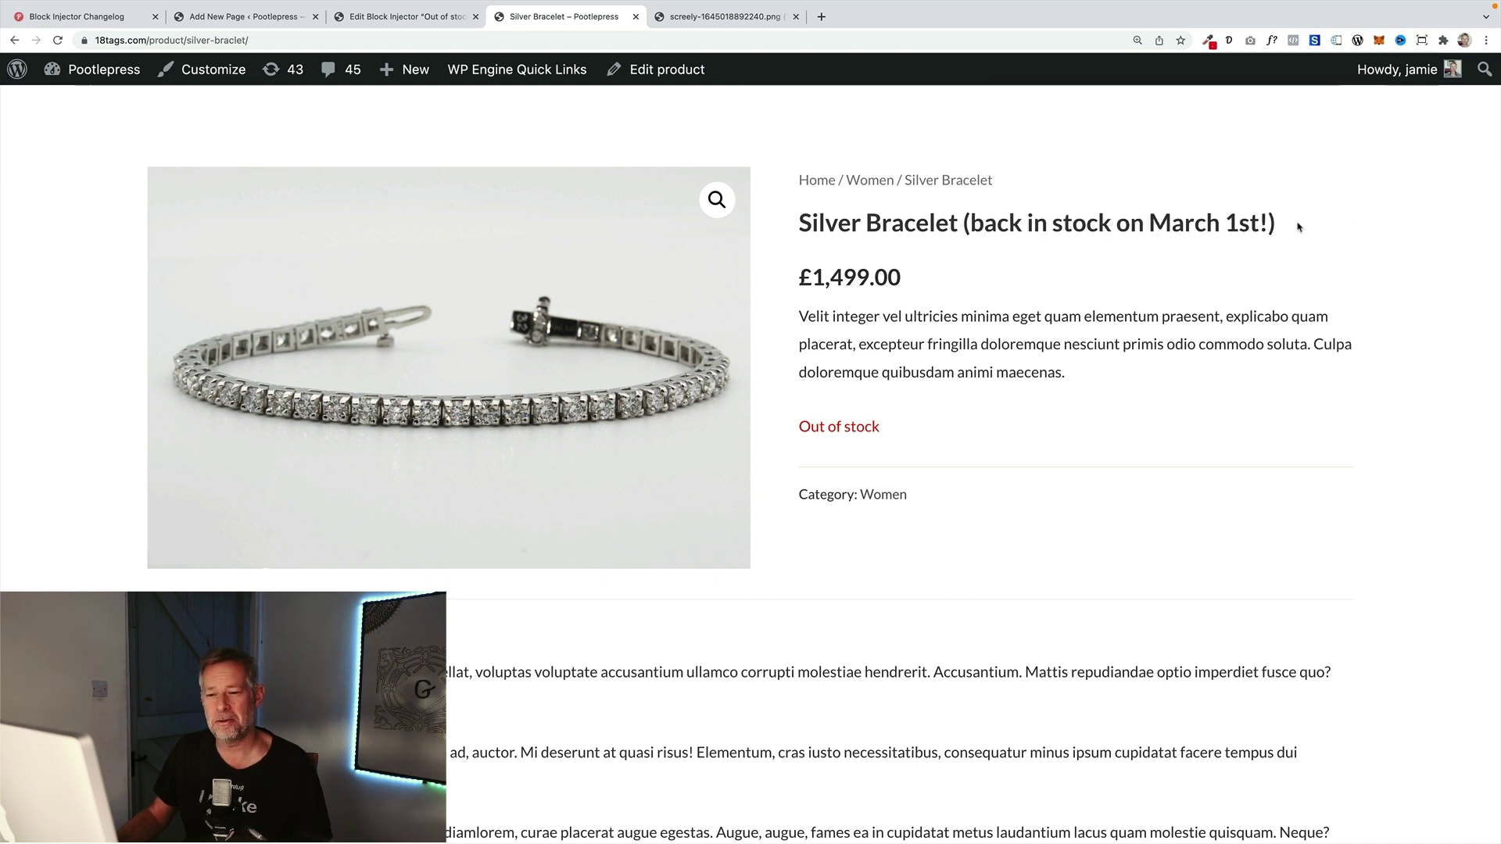